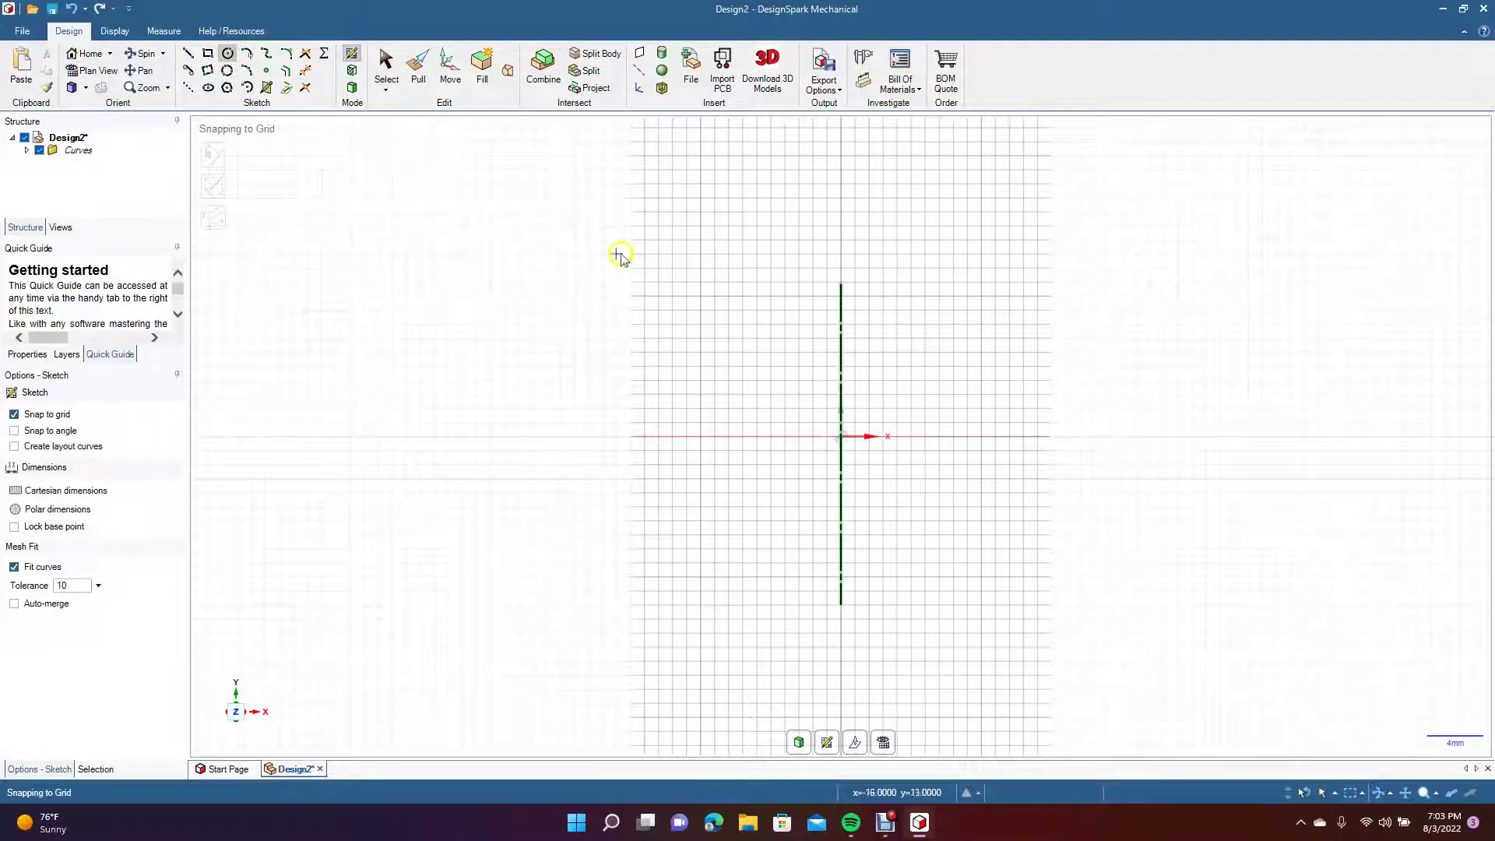
left_click(387, 64)
left_click(834, 363)
right_click(838, 363)
right_click(783, 365)
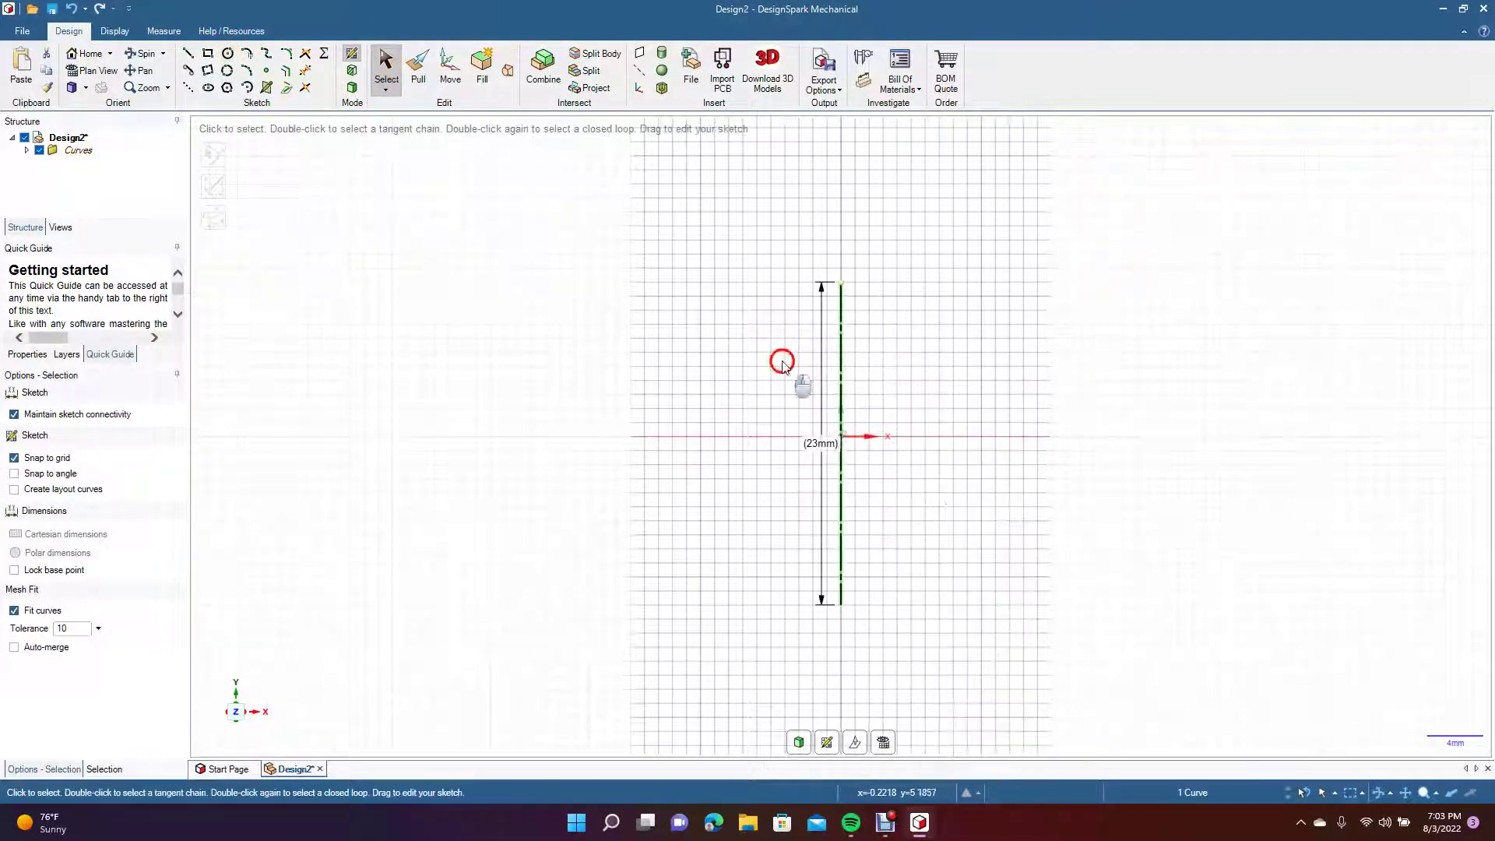
Step: Draw an 8 mm diameter circle centred on the X axis at x = -7, mirrored across the vertical mirror line
left_click(227, 52)
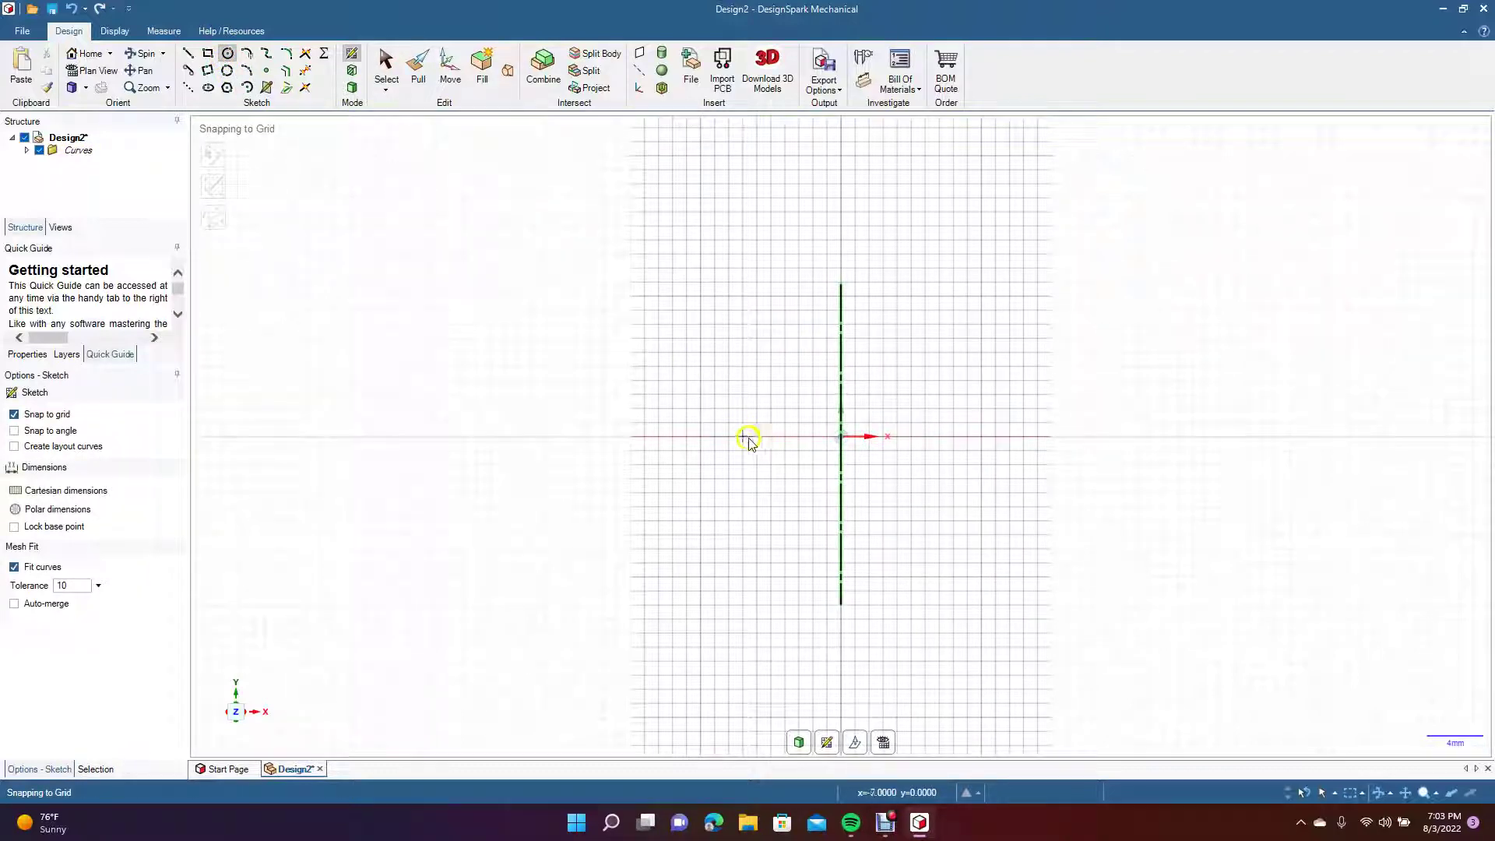
left_click(748, 438)
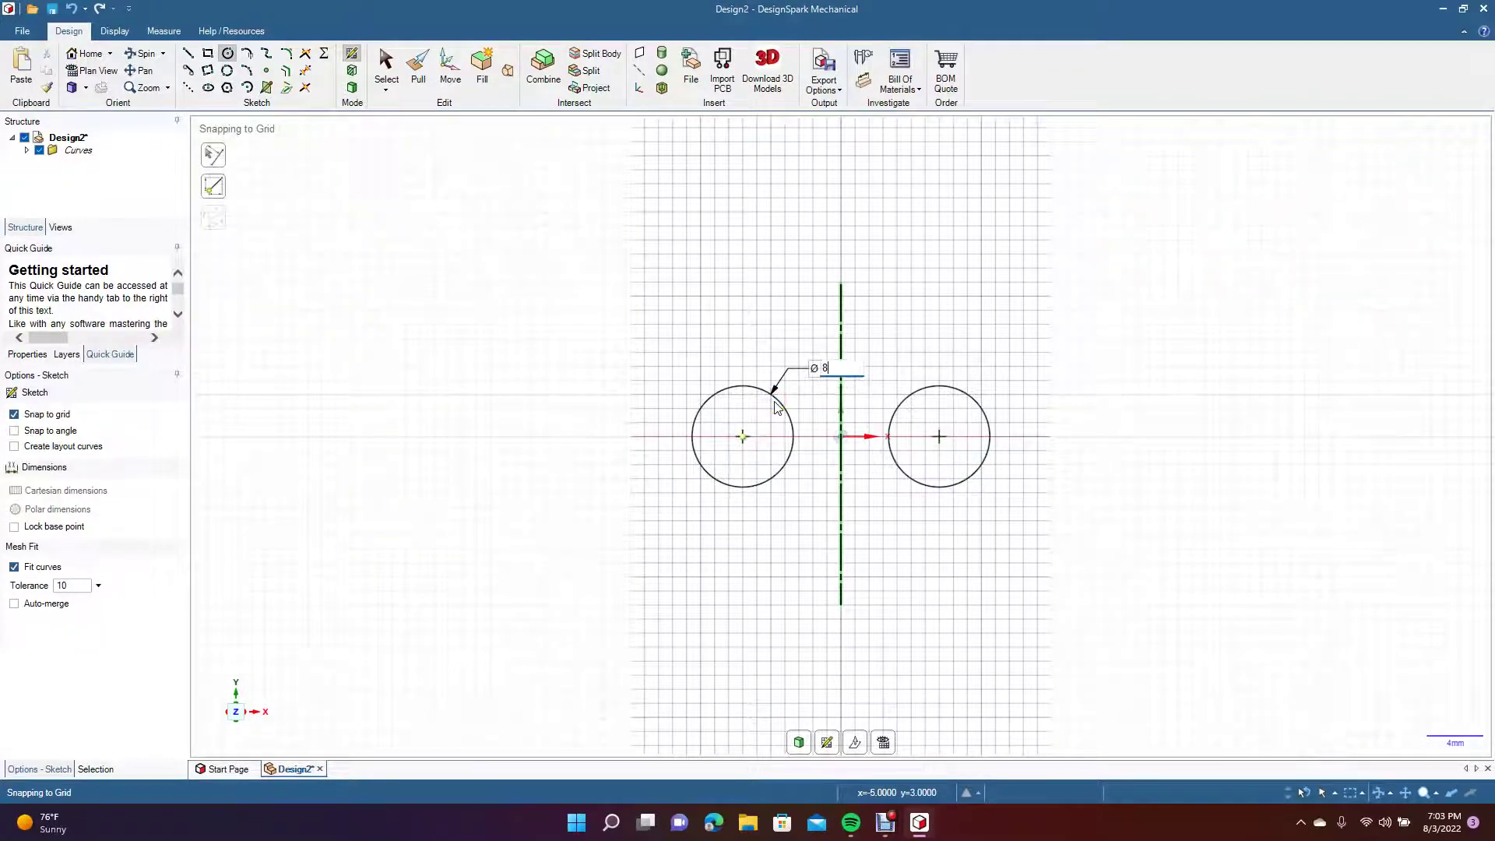
type("8")
key("Return")
Step: Turn off the mirror line setting on the vertical line
left_click(387, 69)
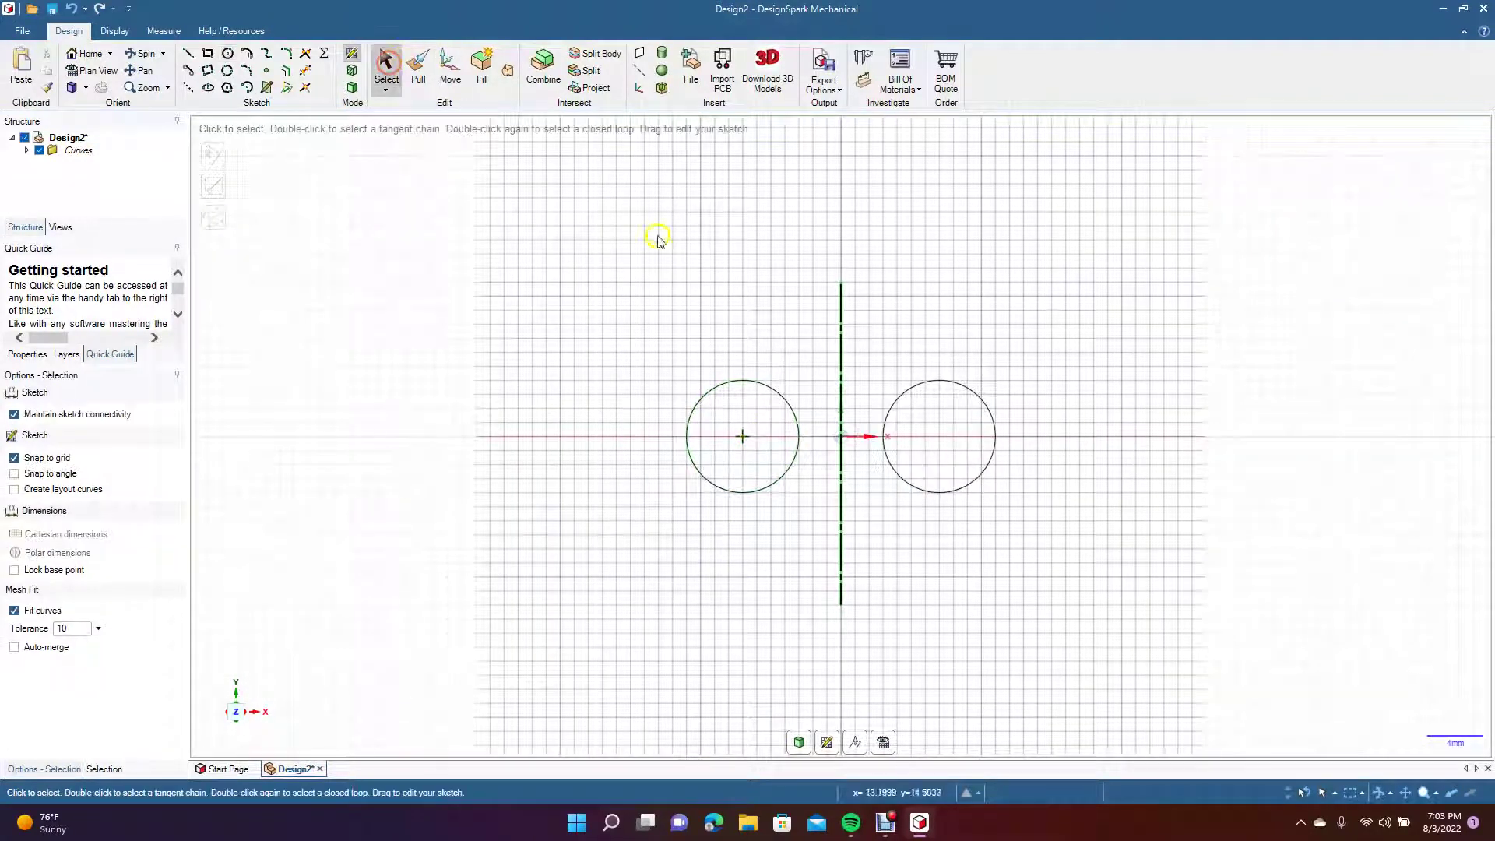
right_click(838, 356)
left_click(860, 366)
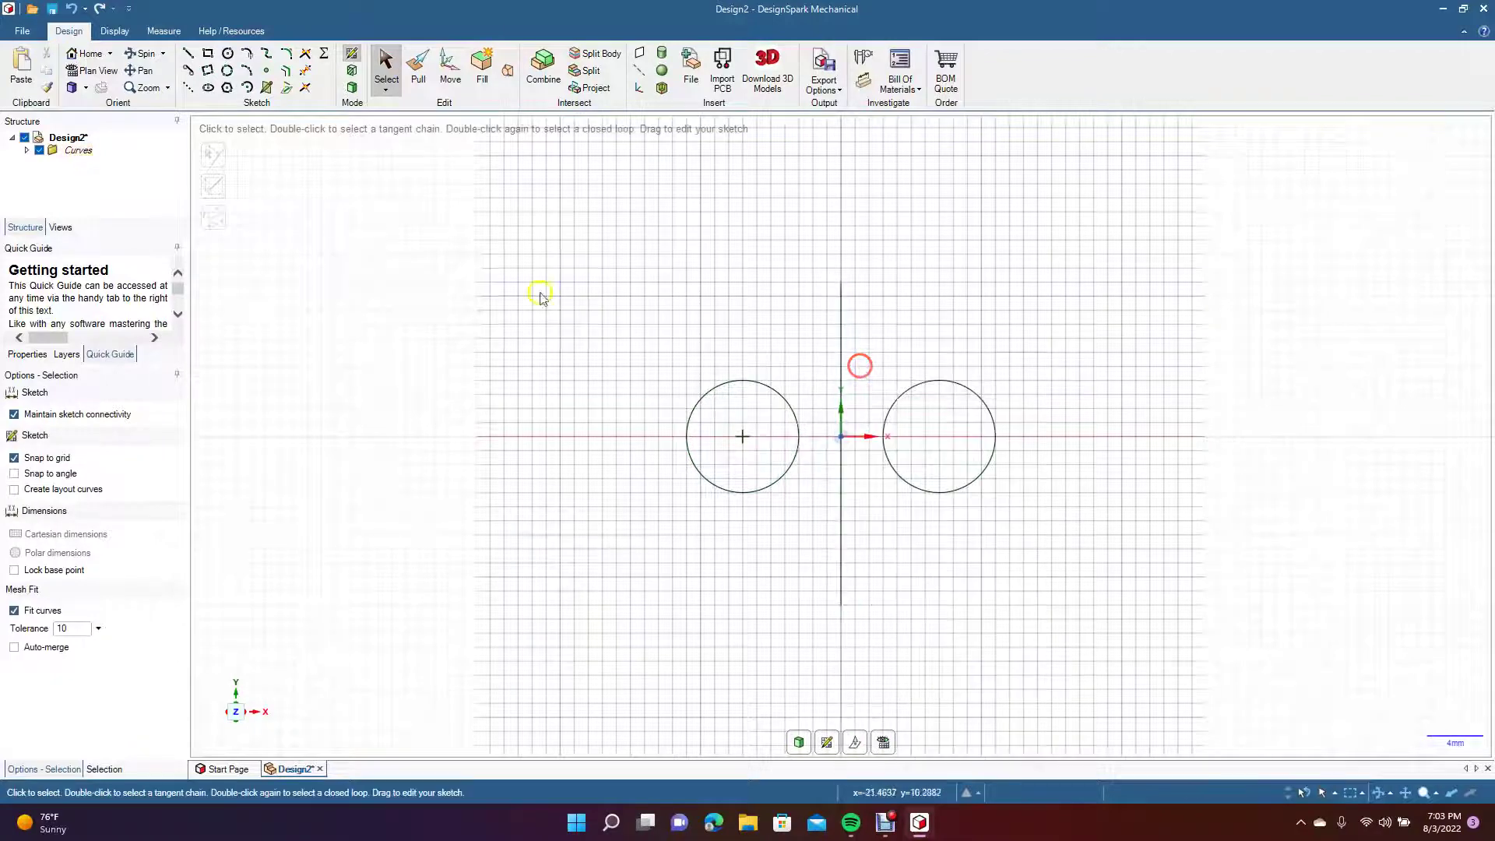
Step: Join the two circles with tangent arcs above and below, and adjust the arcs to flatten the upper one and raise the lower one
left_click(248, 55)
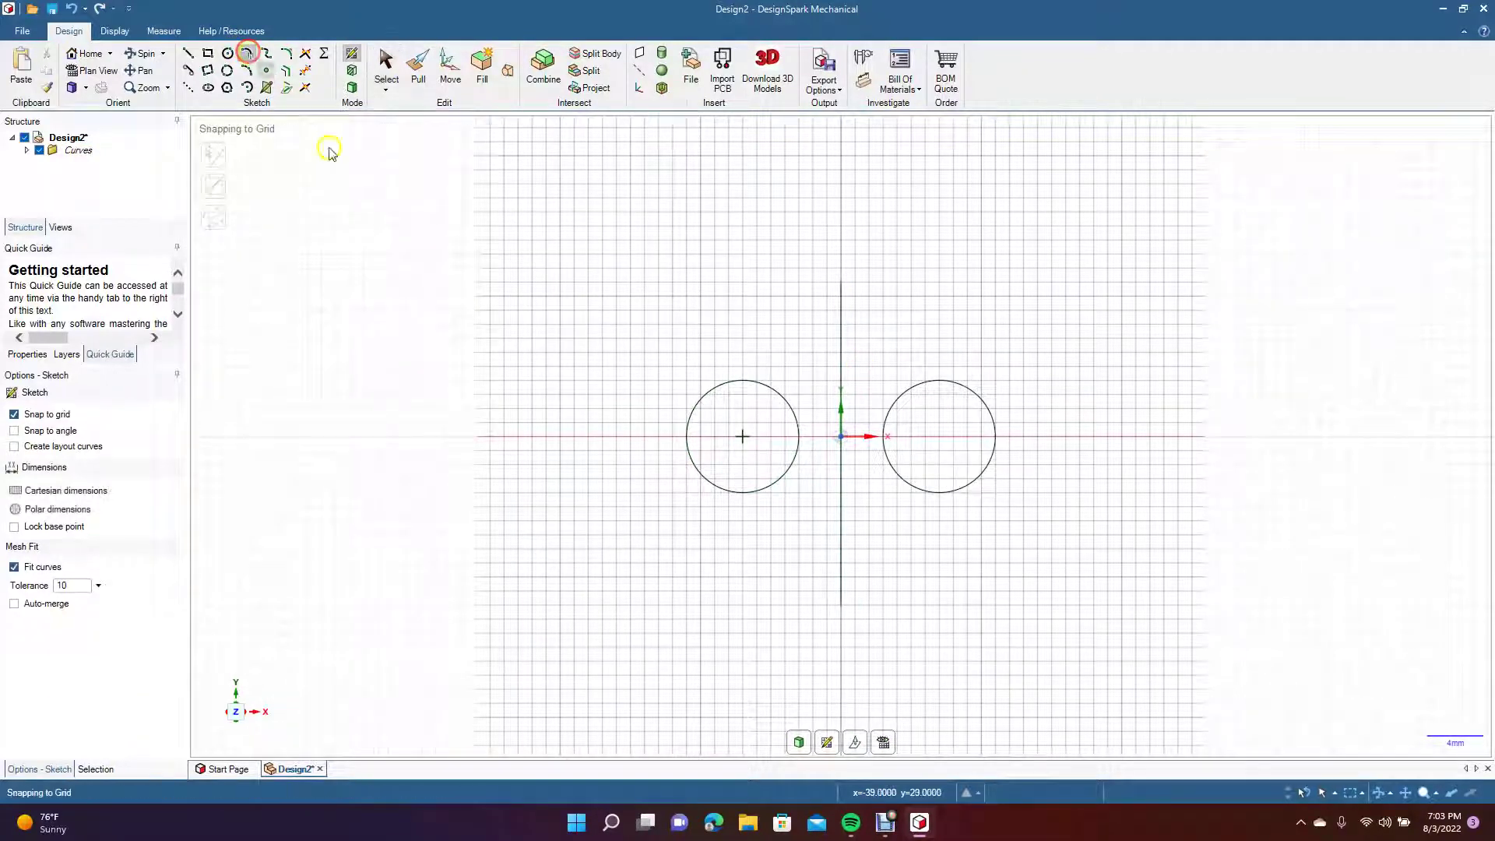
left_click(703, 396)
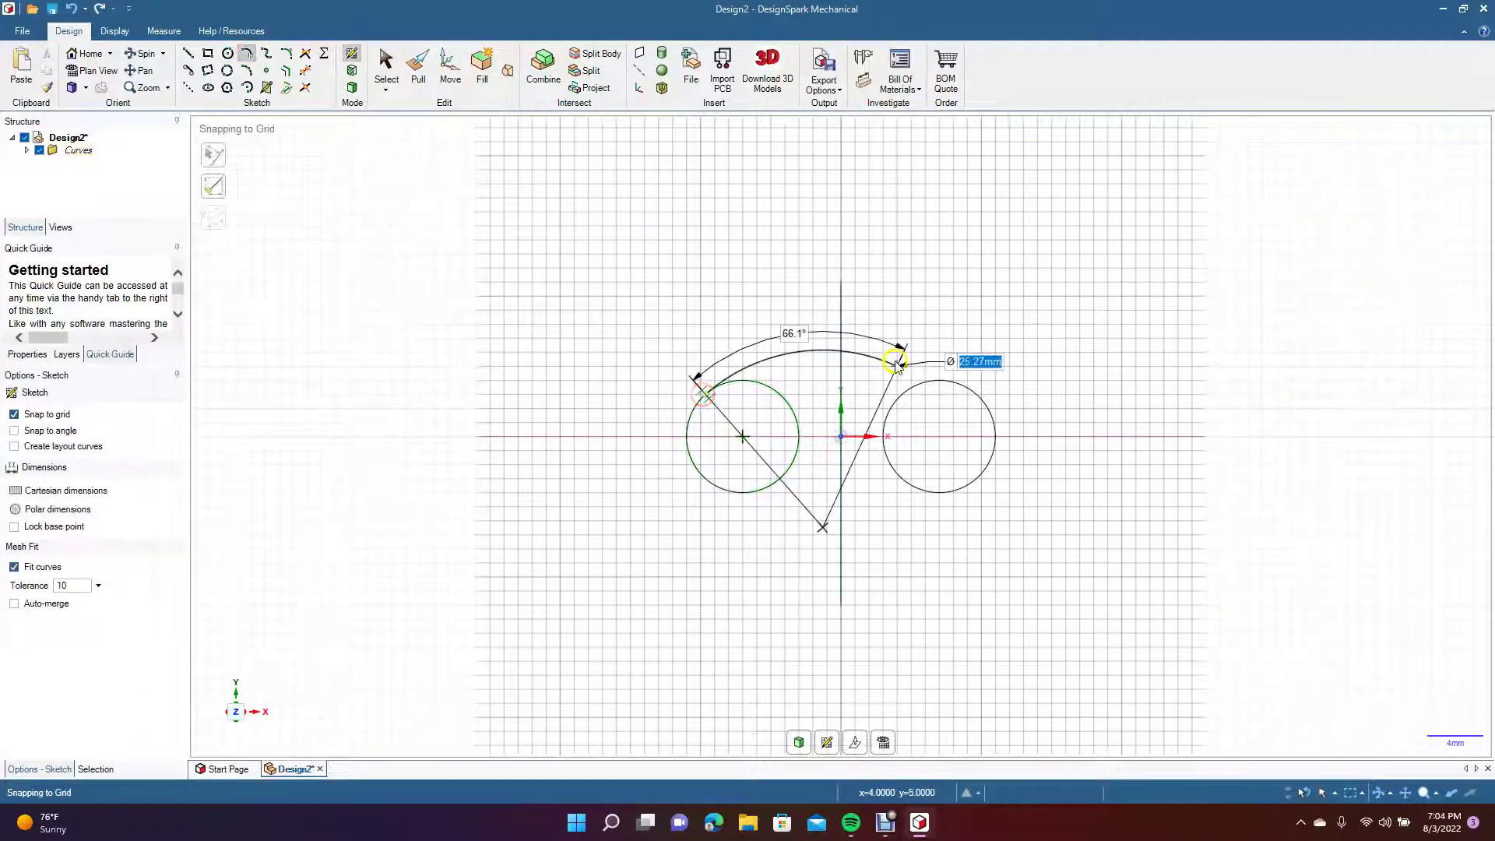
left_click(983, 395)
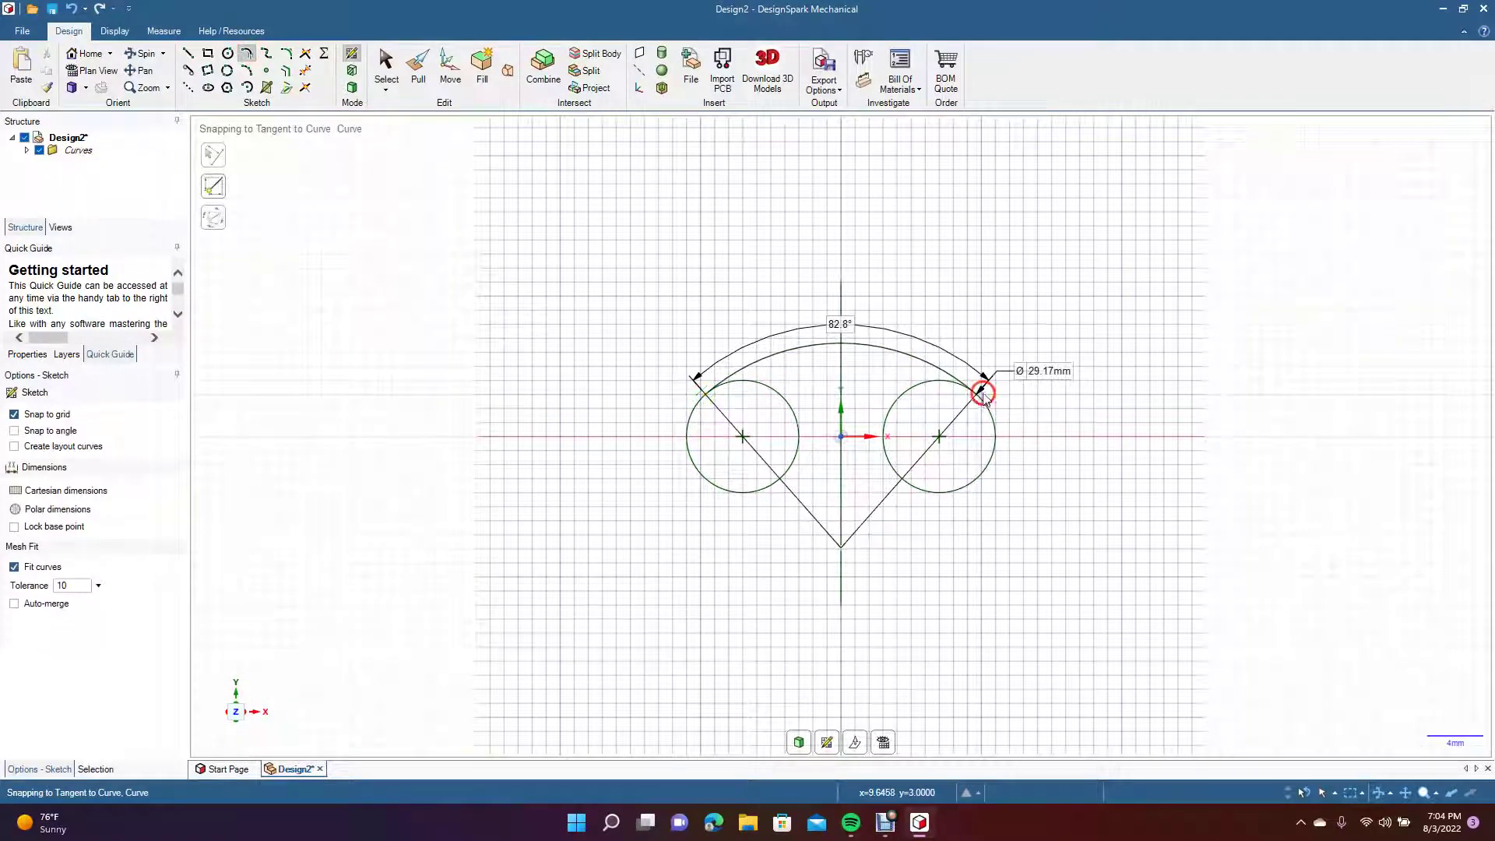
left_click(767, 491)
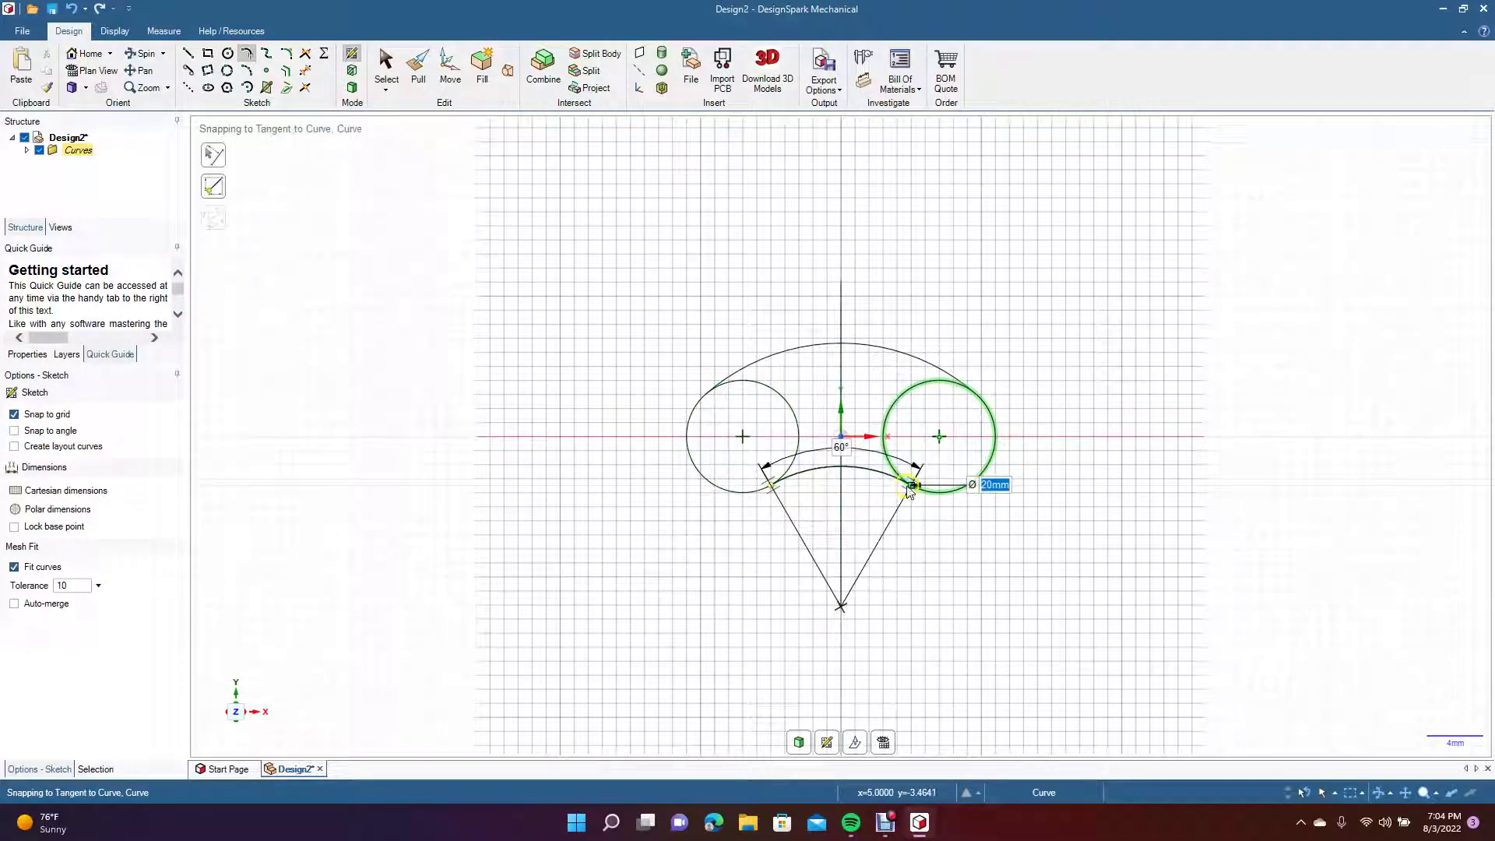
left_click(909, 487)
left_click(386, 66)
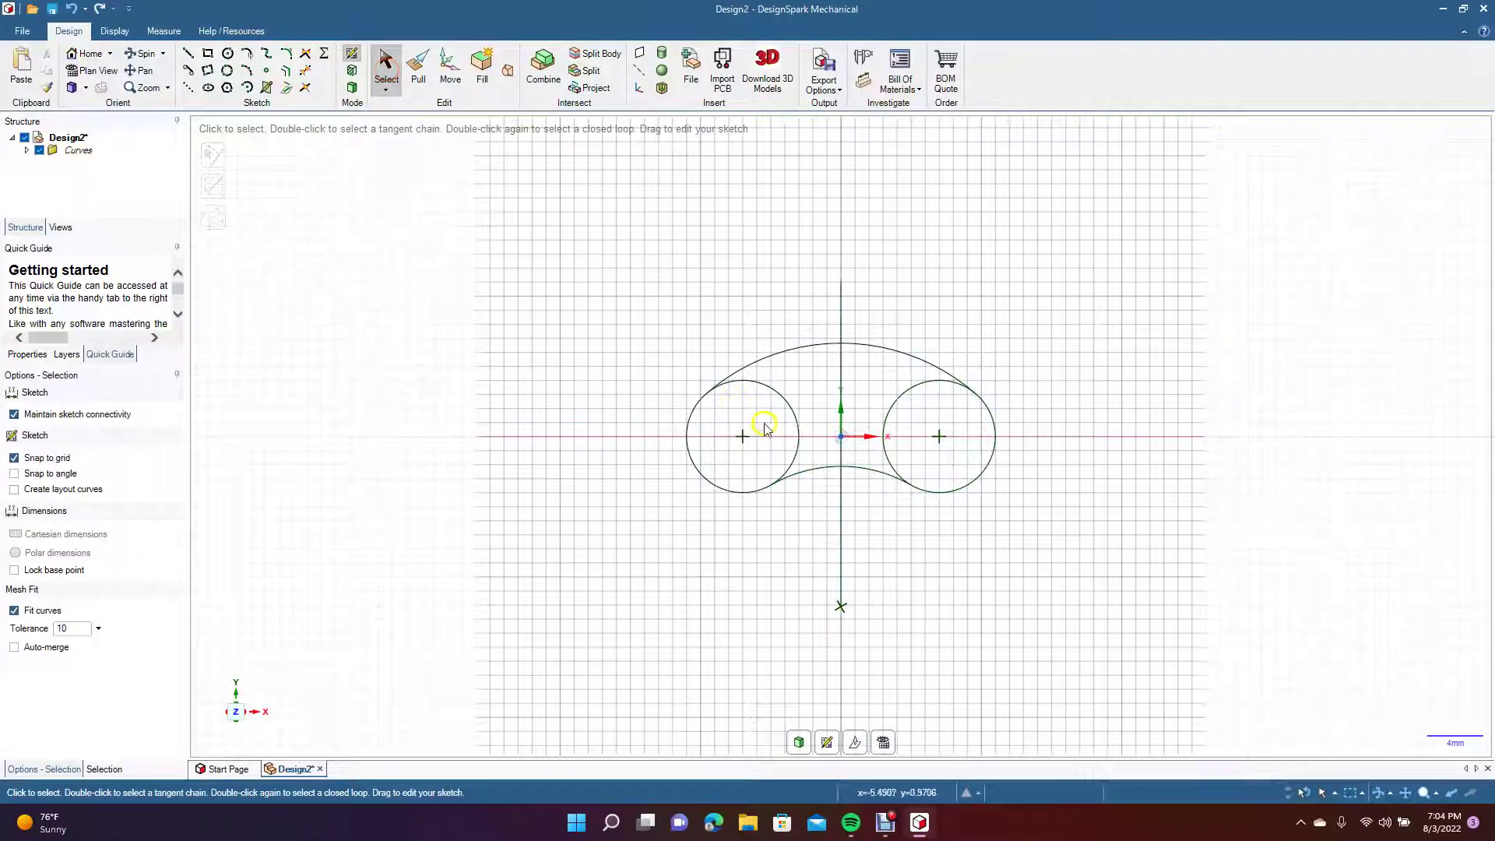
left_click_drag(823, 466, 822, 353)
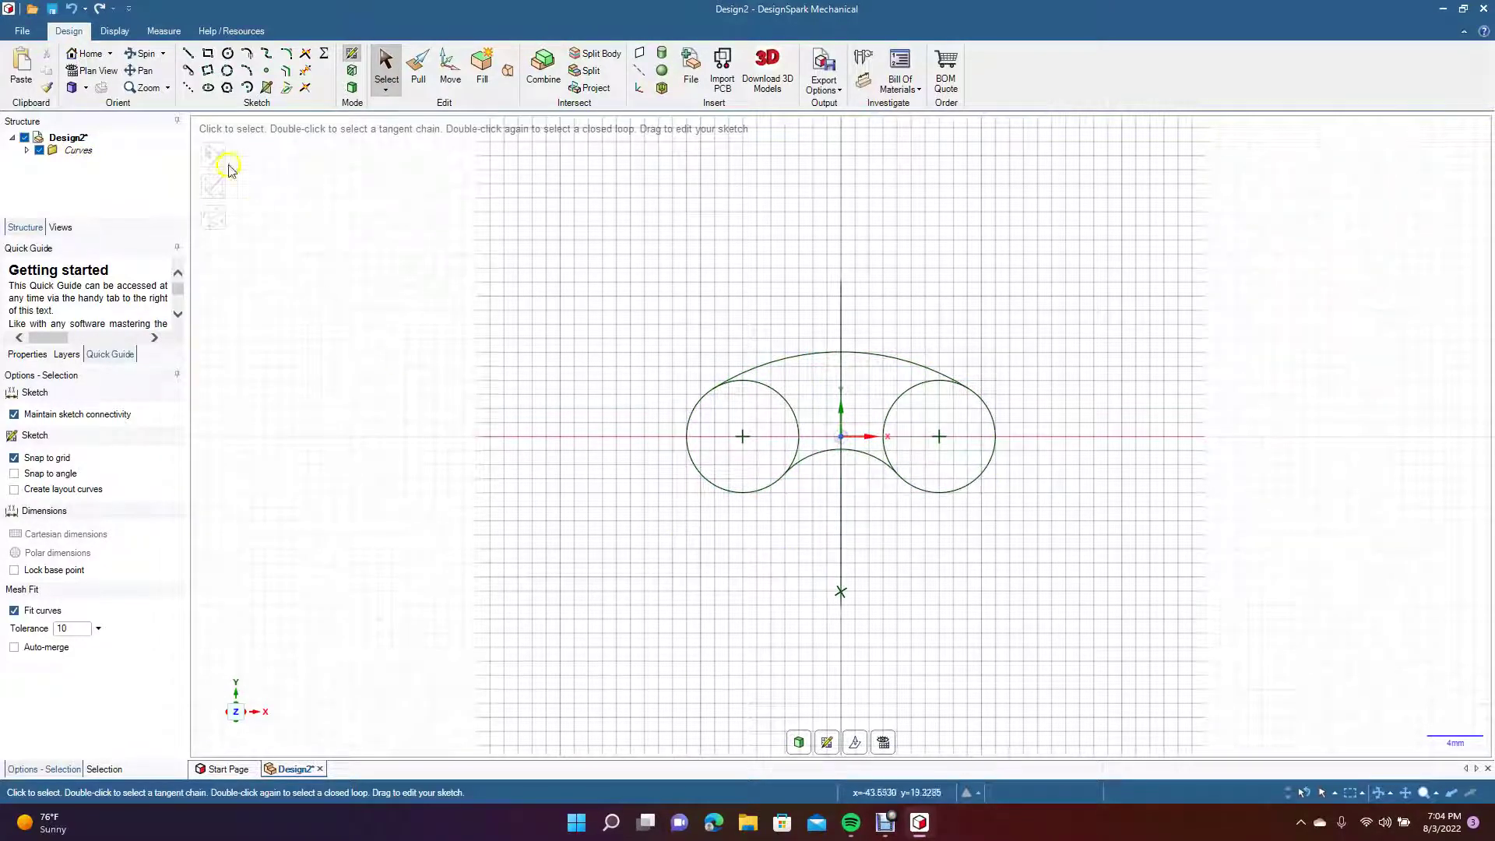
Step: Trim away the inner portions of both circles and the entire vertical line, leaving a closed bean-shaped outline
left_click(306, 71)
left_click(768, 388)
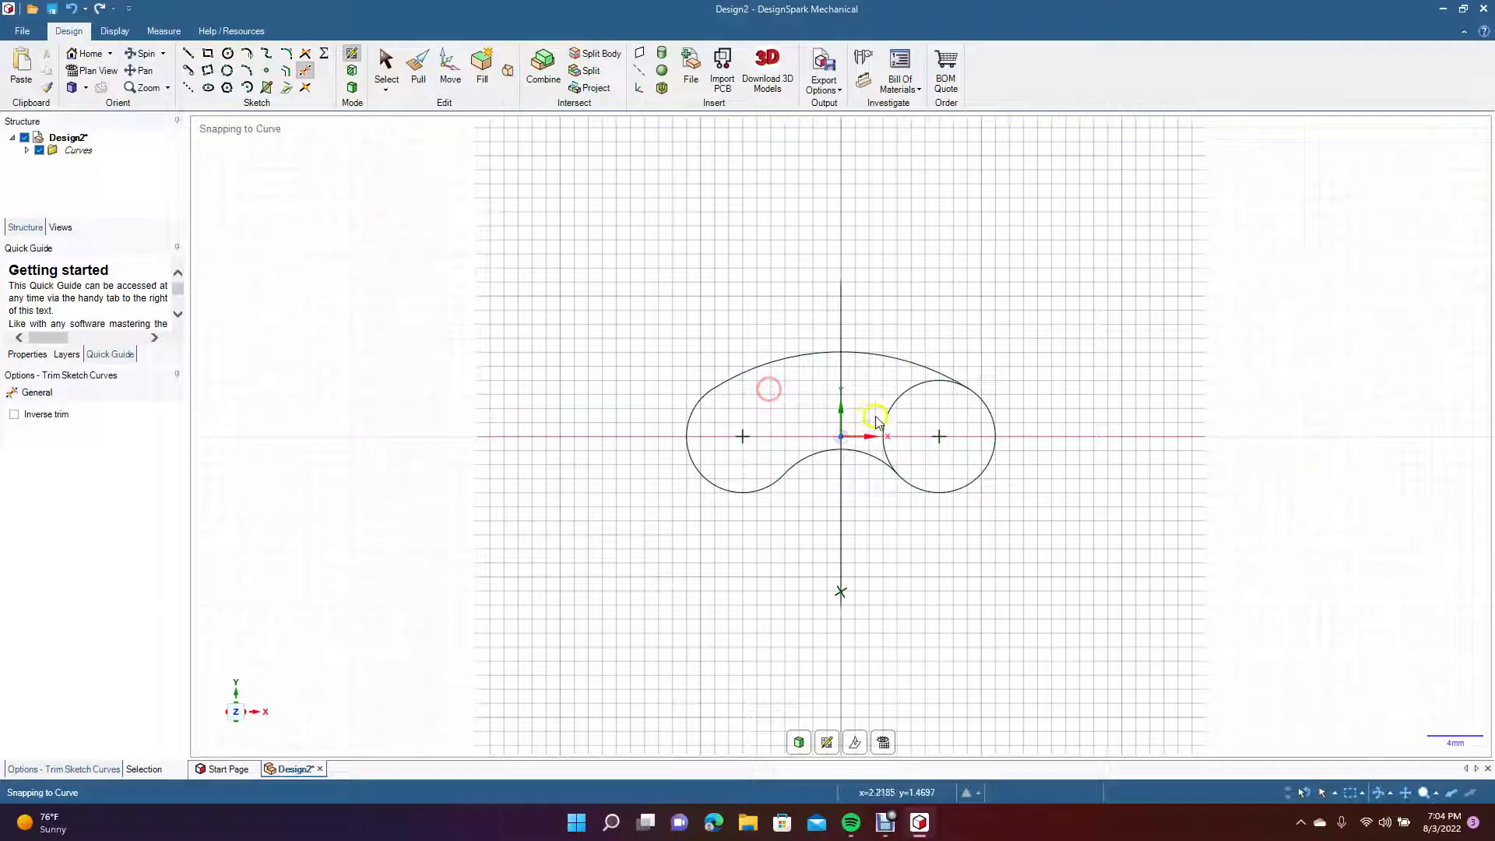
left_click(889, 418)
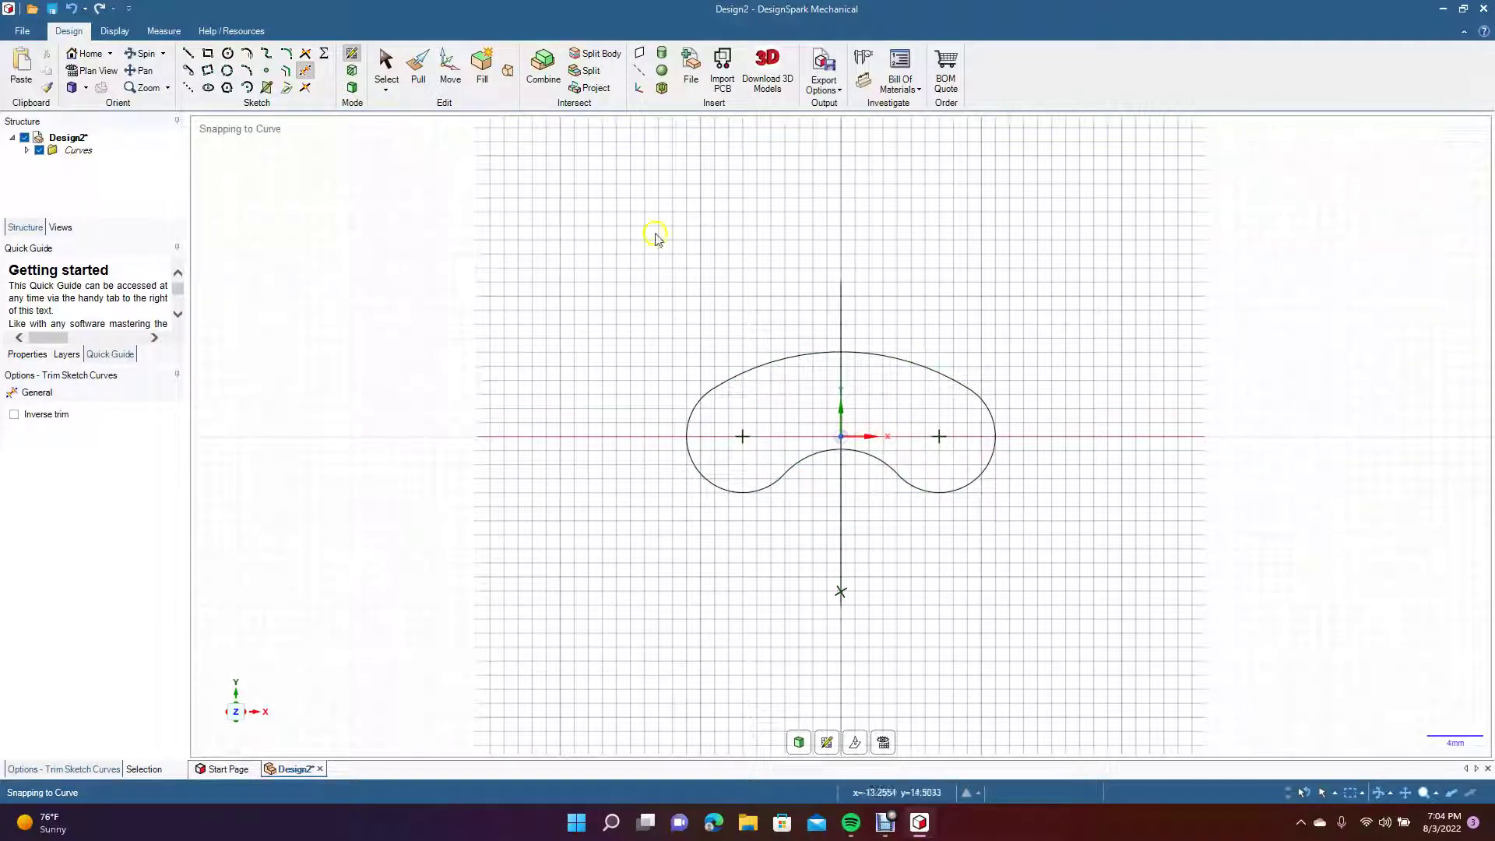
left_click(843, 316)
left_click(841, 366)
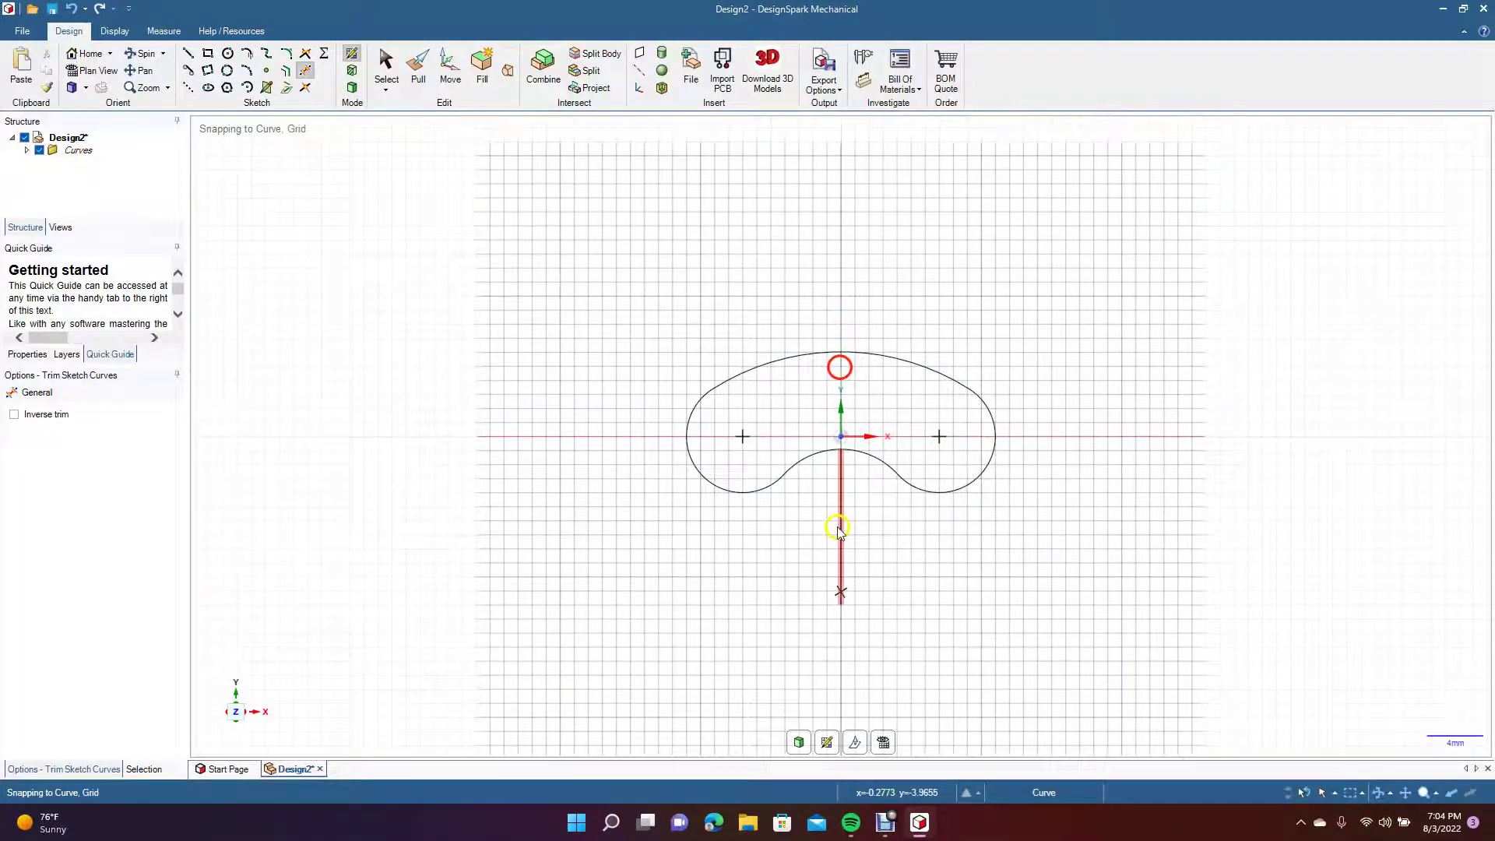
left_click(840, 549)
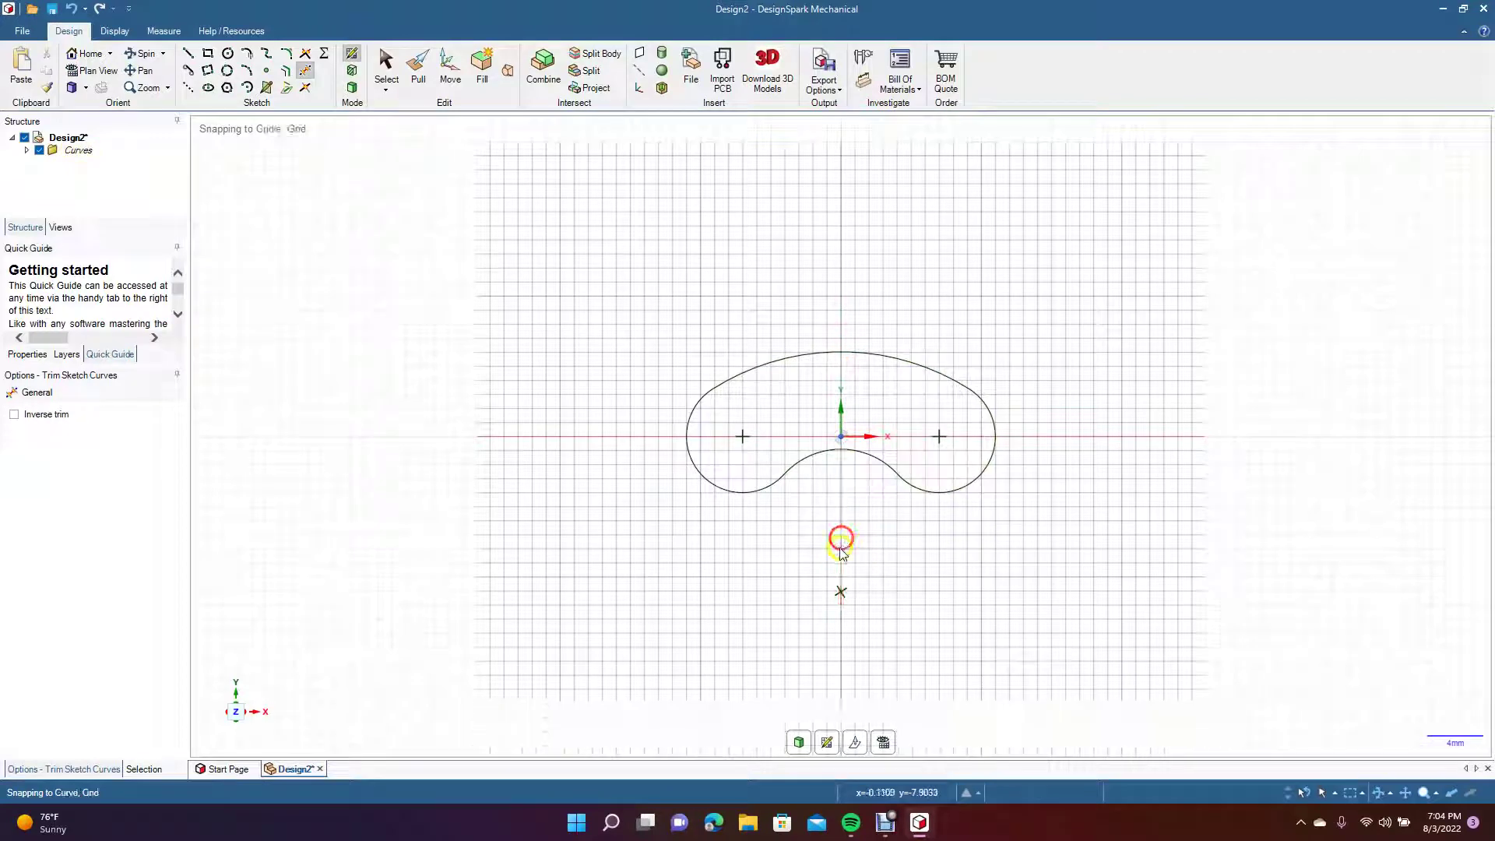
Step: Switch to 3D mode to turn the closed outline into a surface, and paste a copy of that surface in place
left_click(353, 90)
left_click_drag(611, 325, 1044, 504)
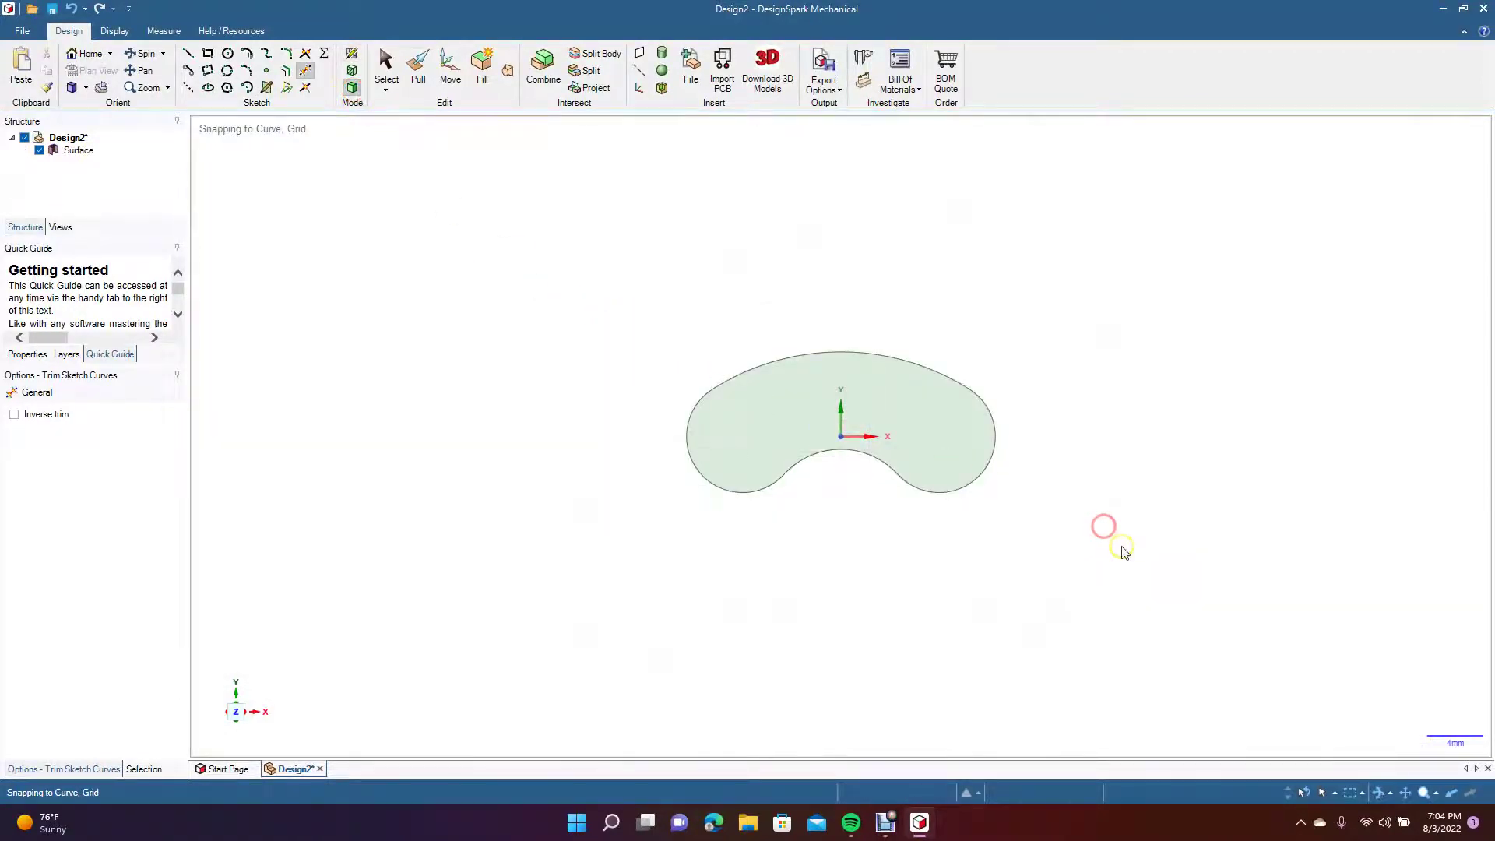
left_click(386, 69)
left_click_drag(589, 293, 1056, 537)
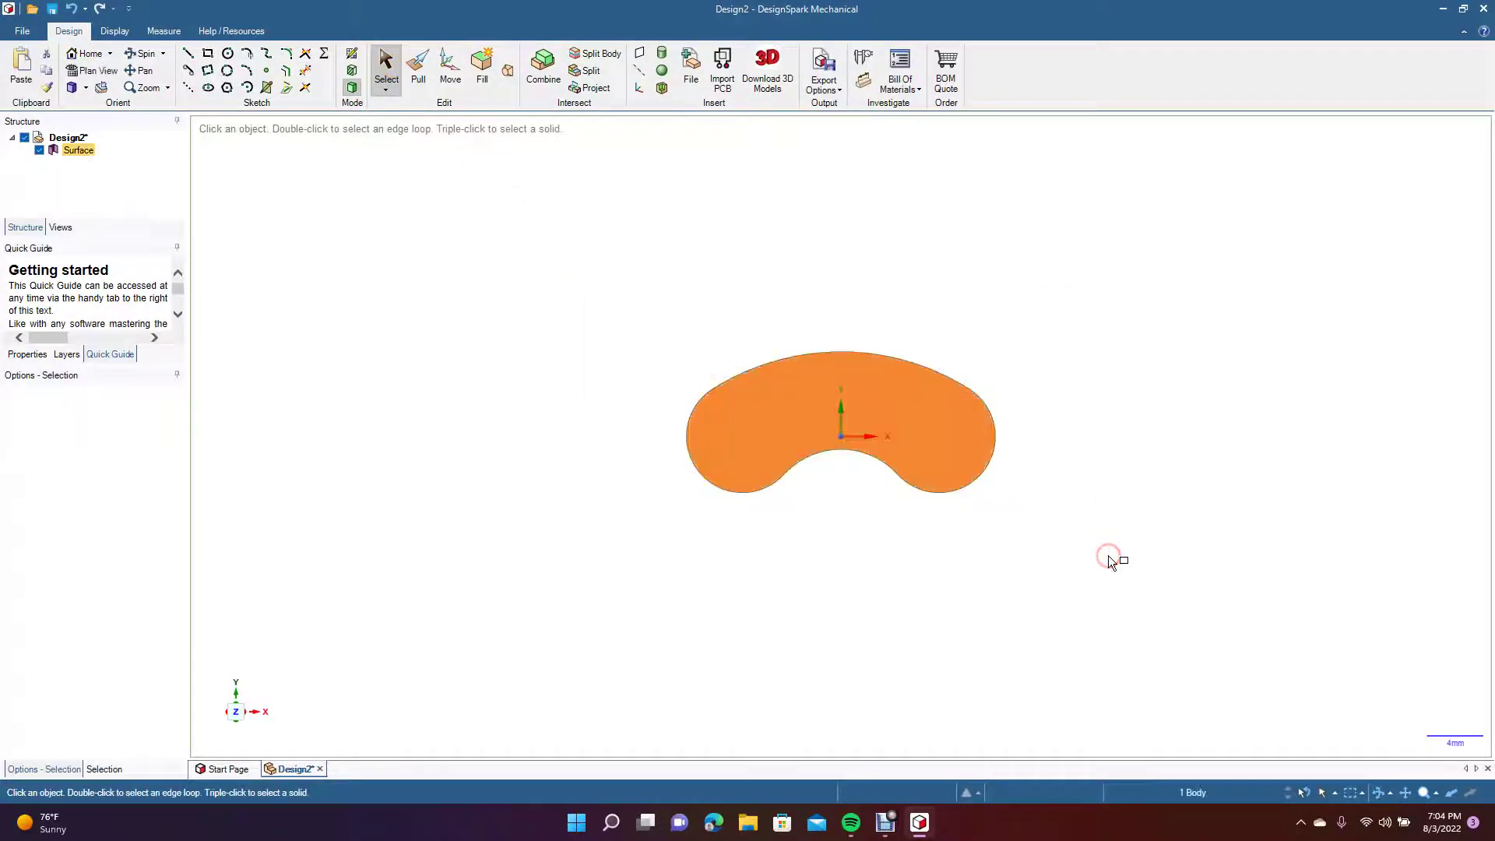
key("ctrl")
key("ctrl+v")
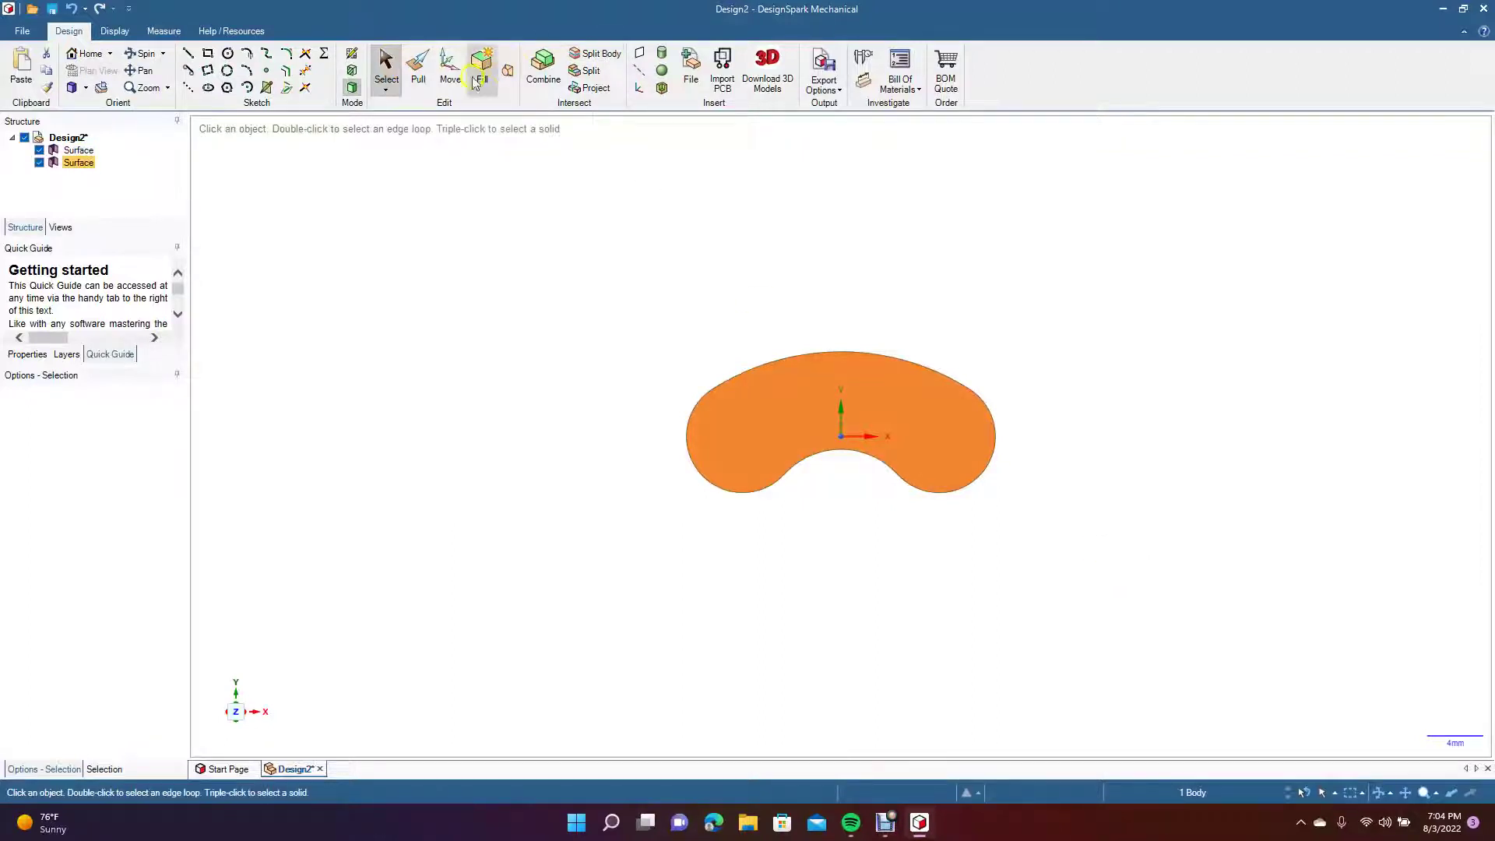
Step: Move the pasted surface 70 mm along the positive Y axis
left_click(447, 69)
left_click_drag(842, 343, 832, 173)
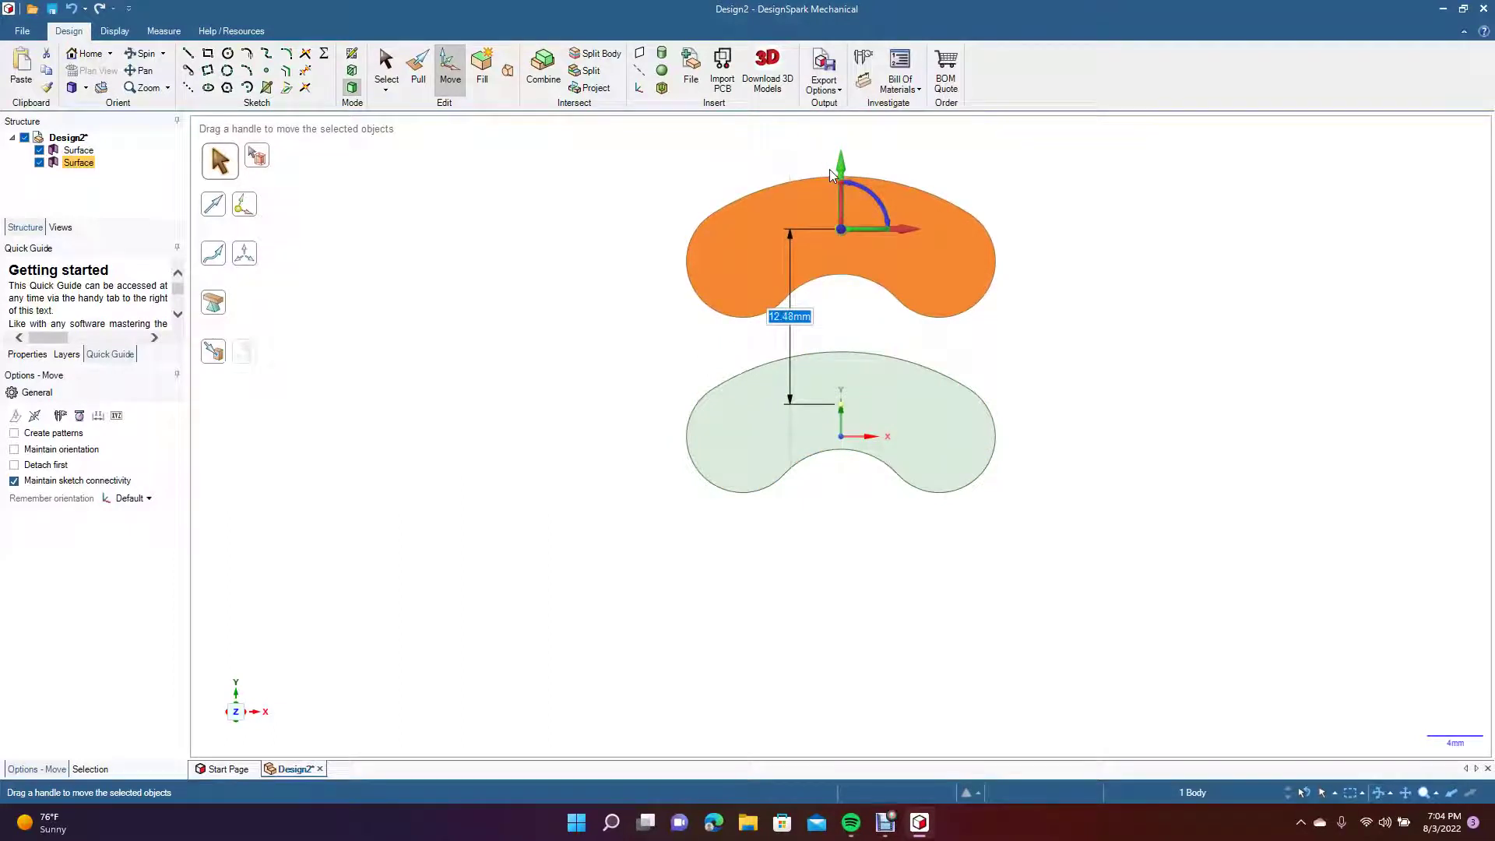
type("70")
key("Return")
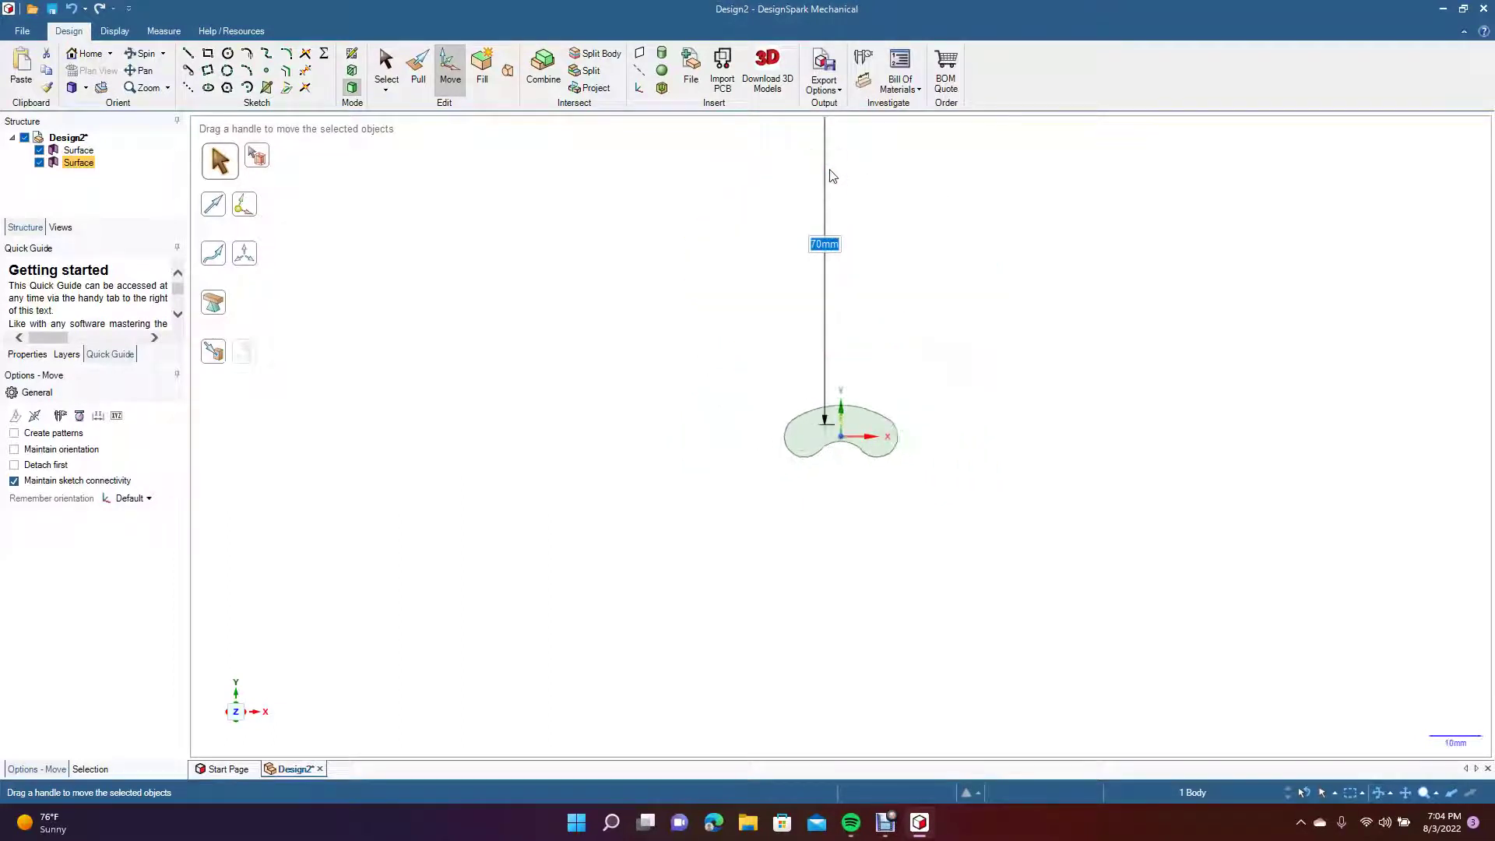
Step: Reduce the copied surface's move distance along Y to 60 mm and finally to 50 mm, and deselect it
key("ctrl")
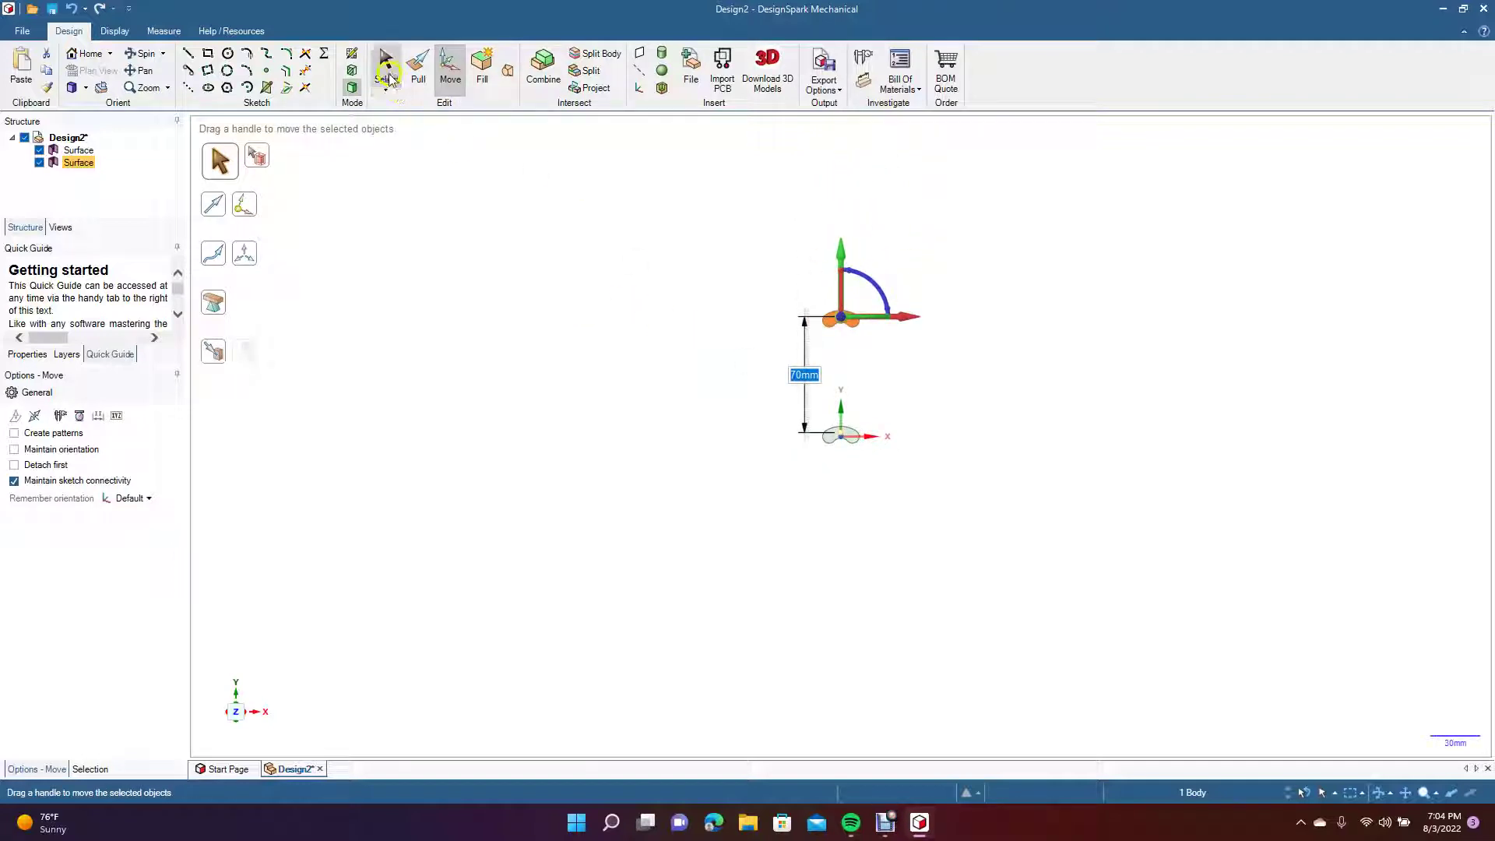
type("60")
key("Return")
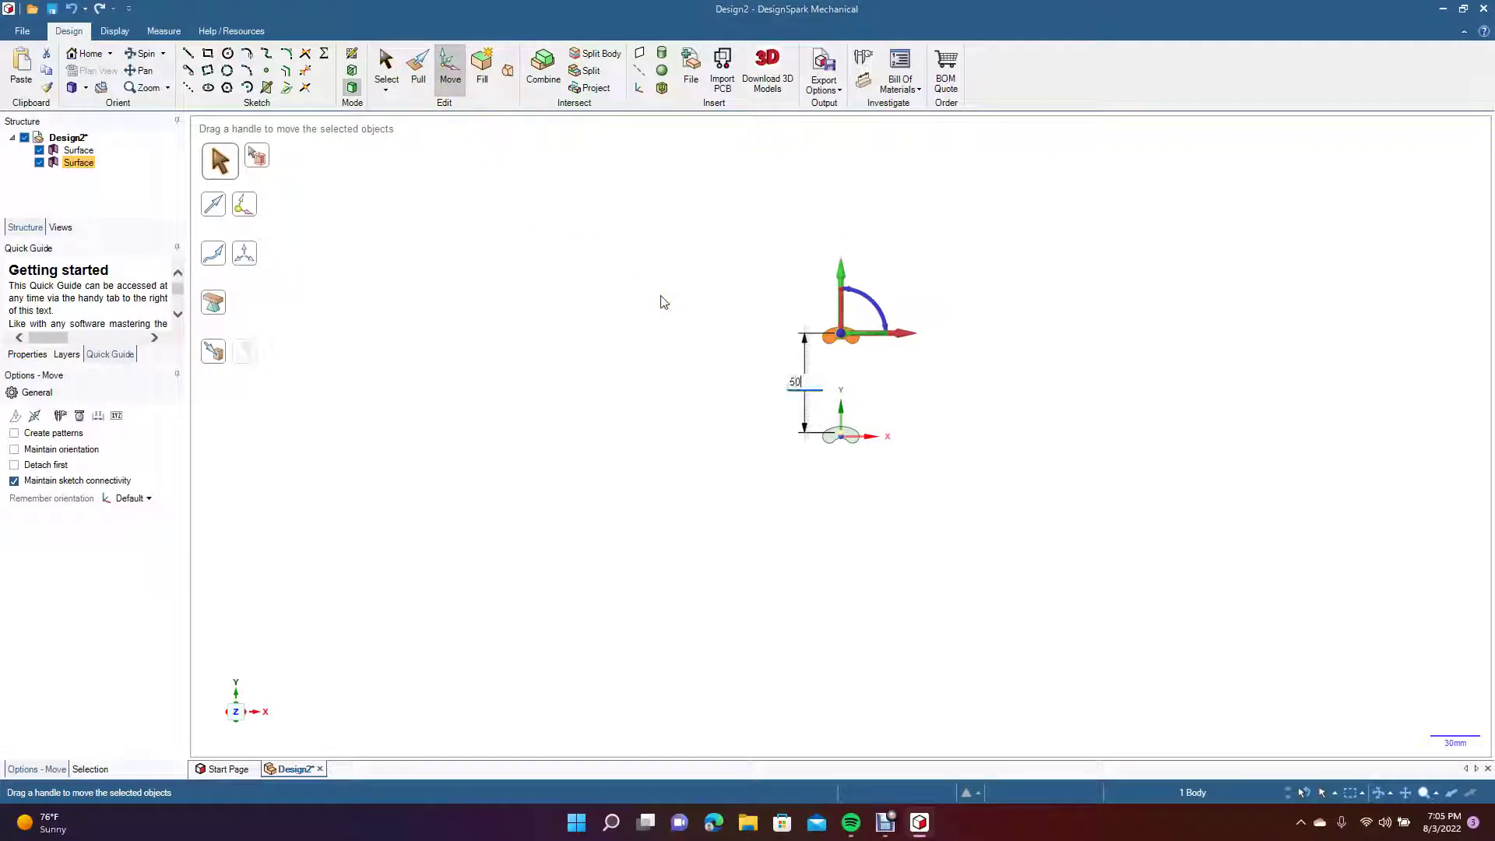
left_click(386, 66)
left_click(581, 304)
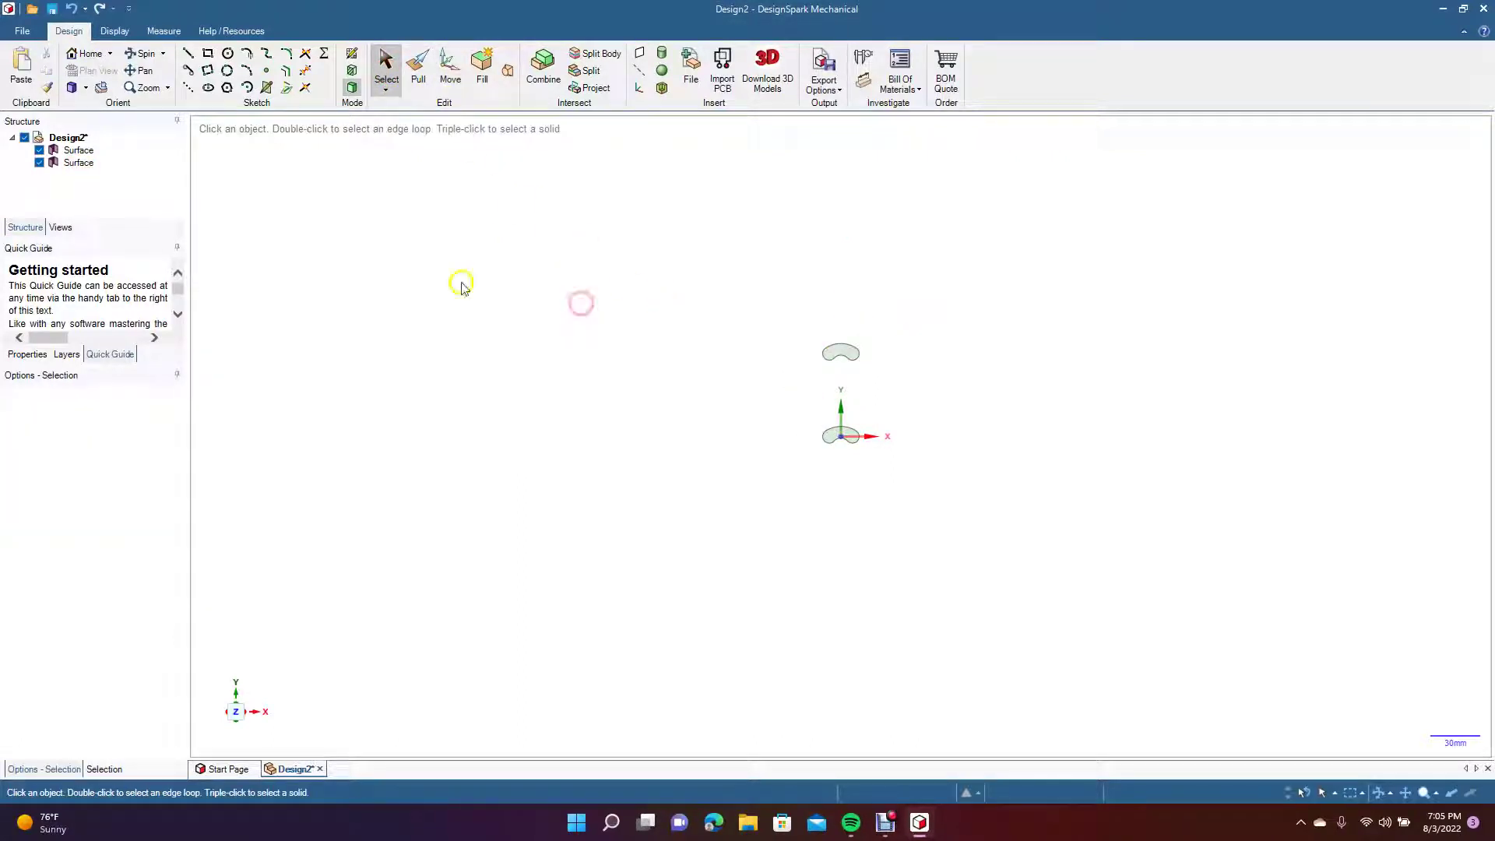
Step: In an isometric view, rotate the copied surface about its X axis until it stands upright
left_click(86, 88)
left_click(102, 104)
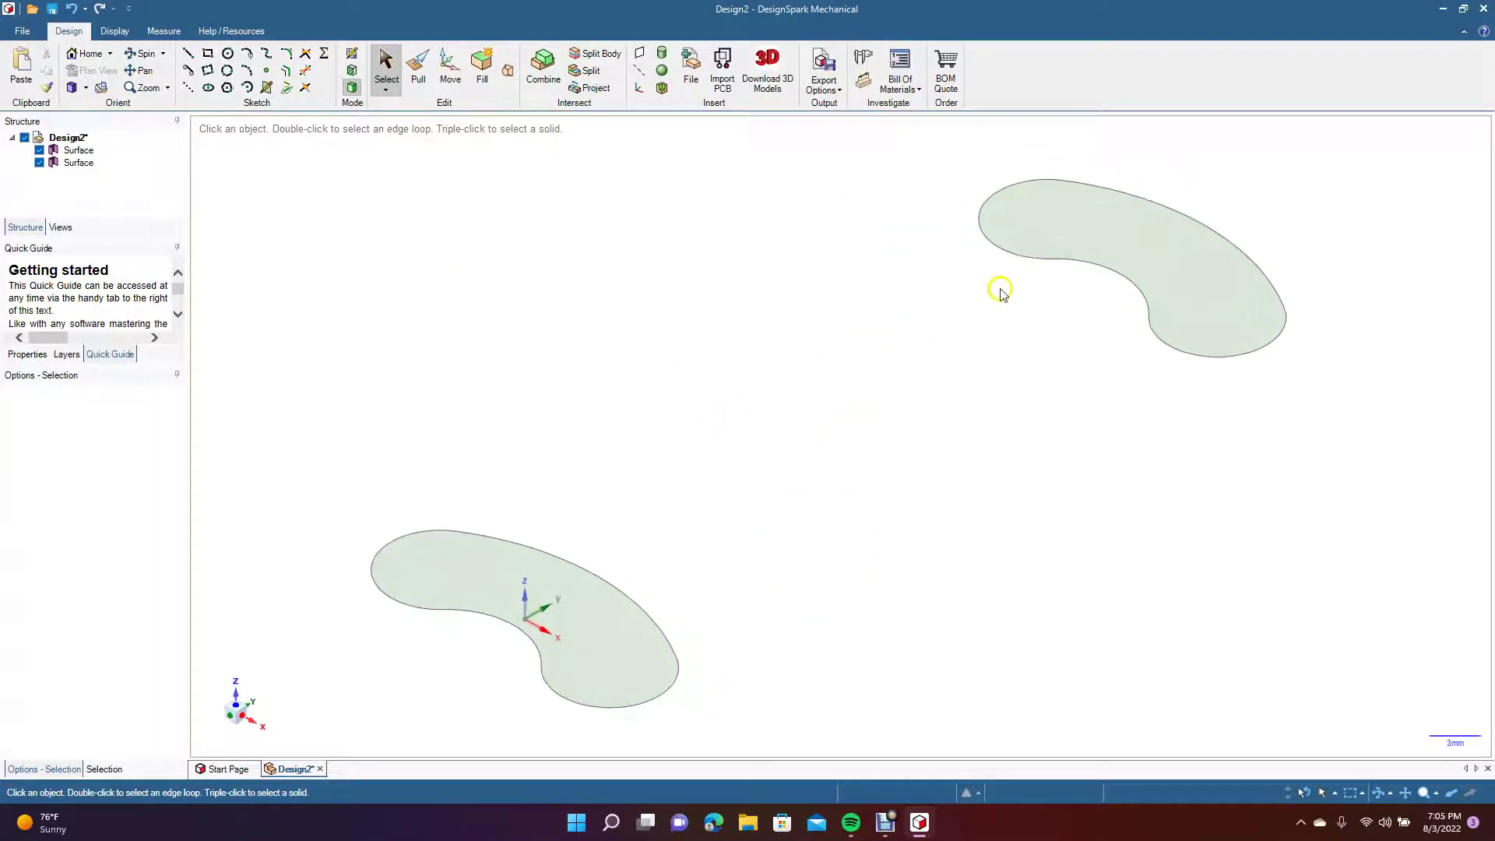
left_click(1052, 227)
left_click(450, 69)
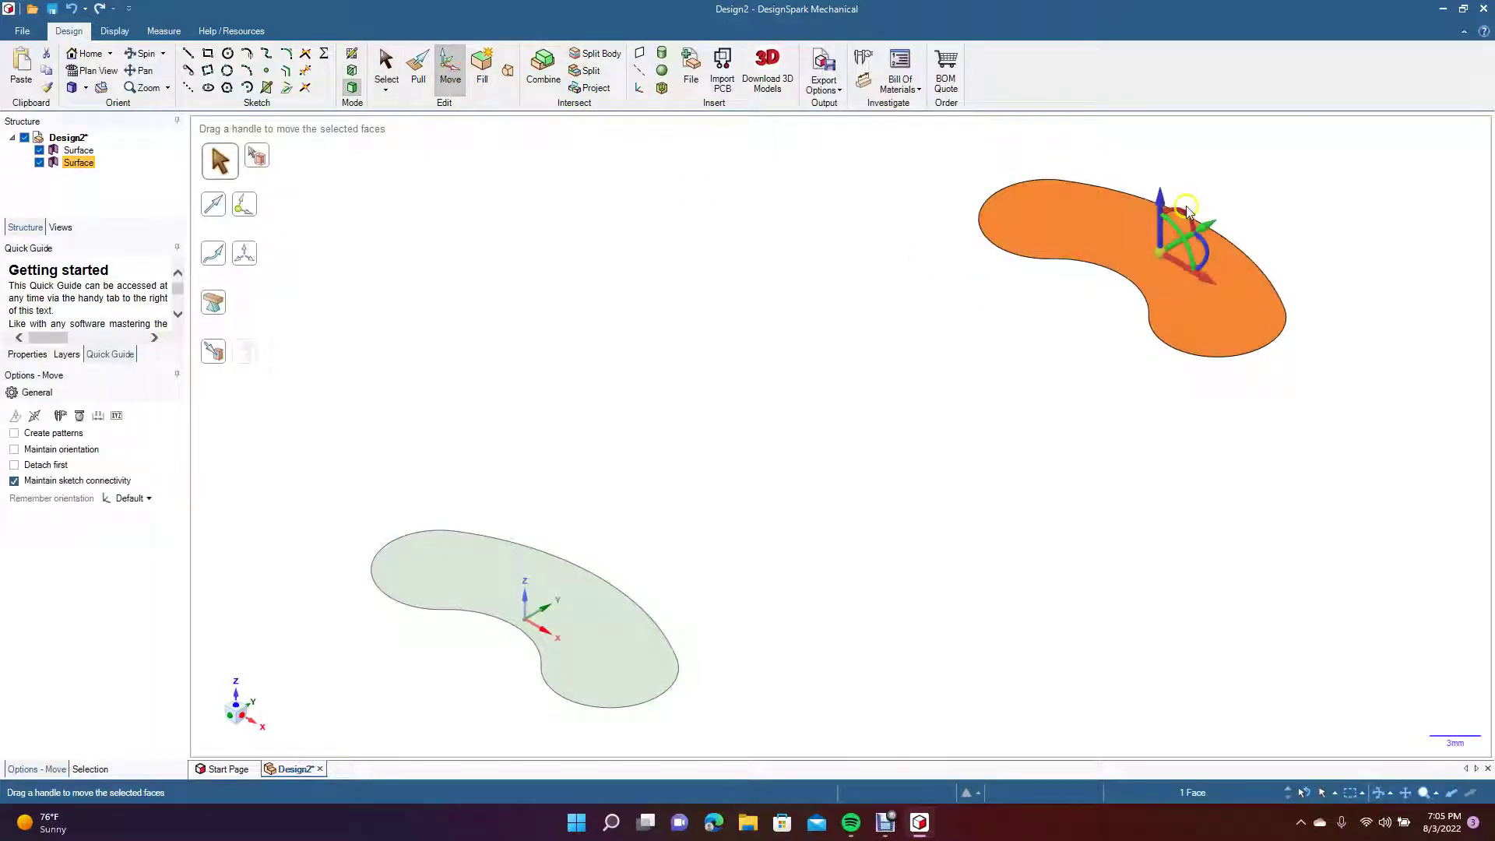
left_click_drag(1180, 216, 1156, 253)
left_click(891, 294)
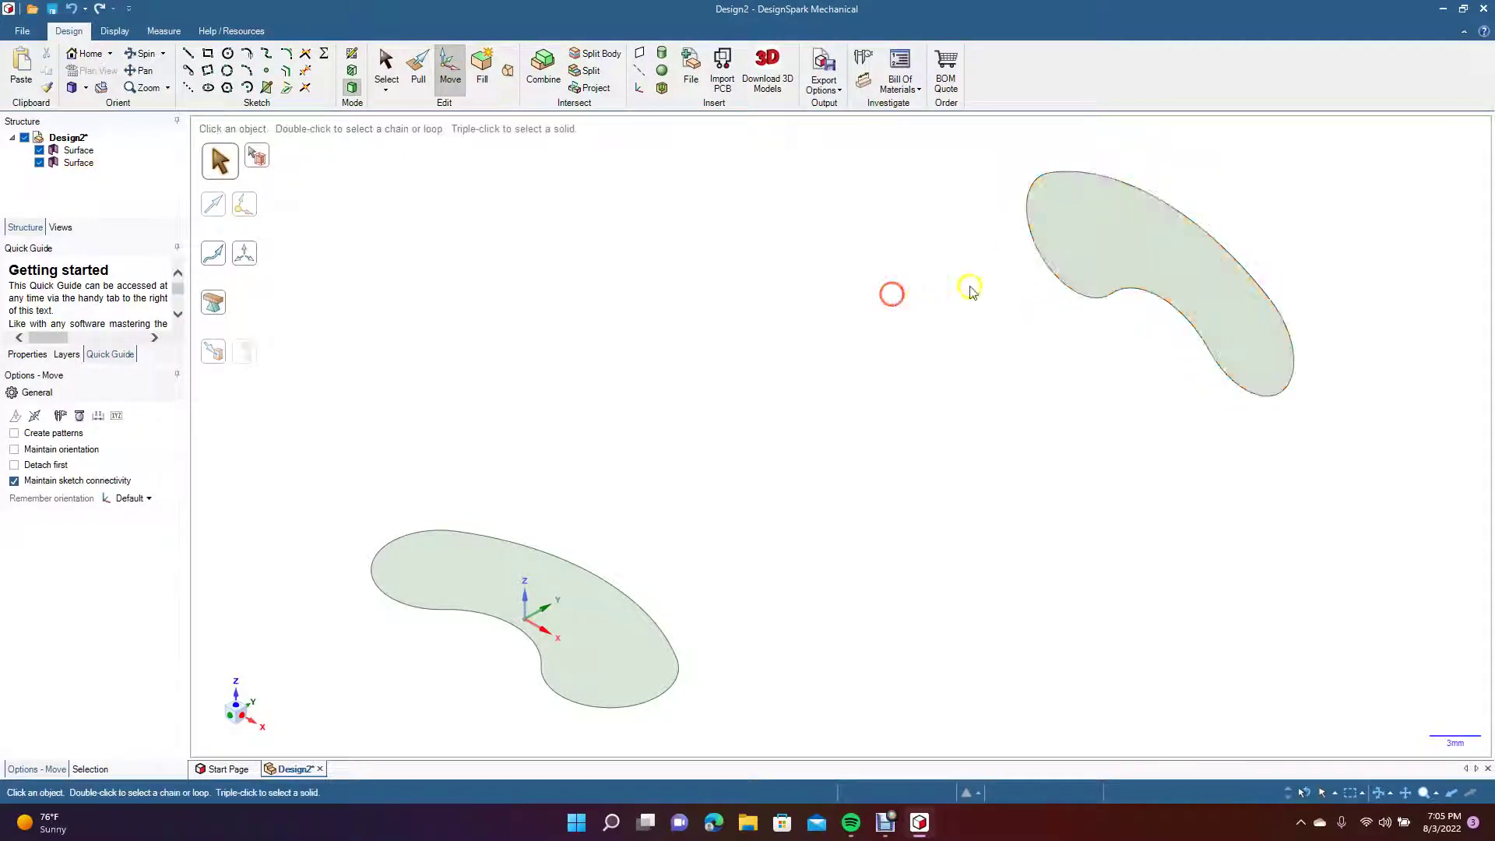
Step: Move the upright surface 40 mm upward along the Z axis and deselect it
left_click(1069, 234)
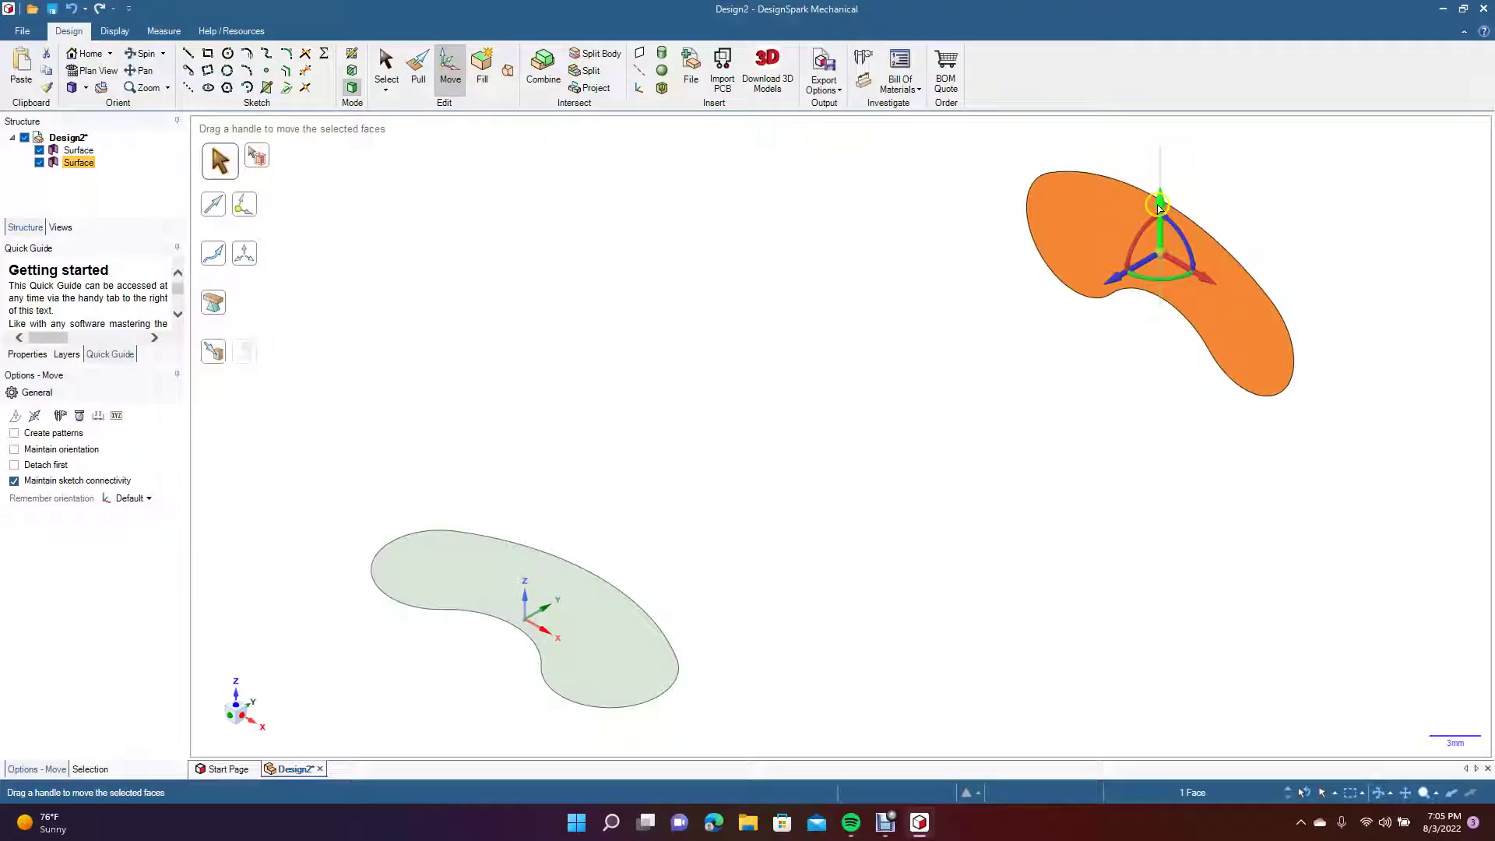
left_click_drag(1161, 204, 1134, 80)
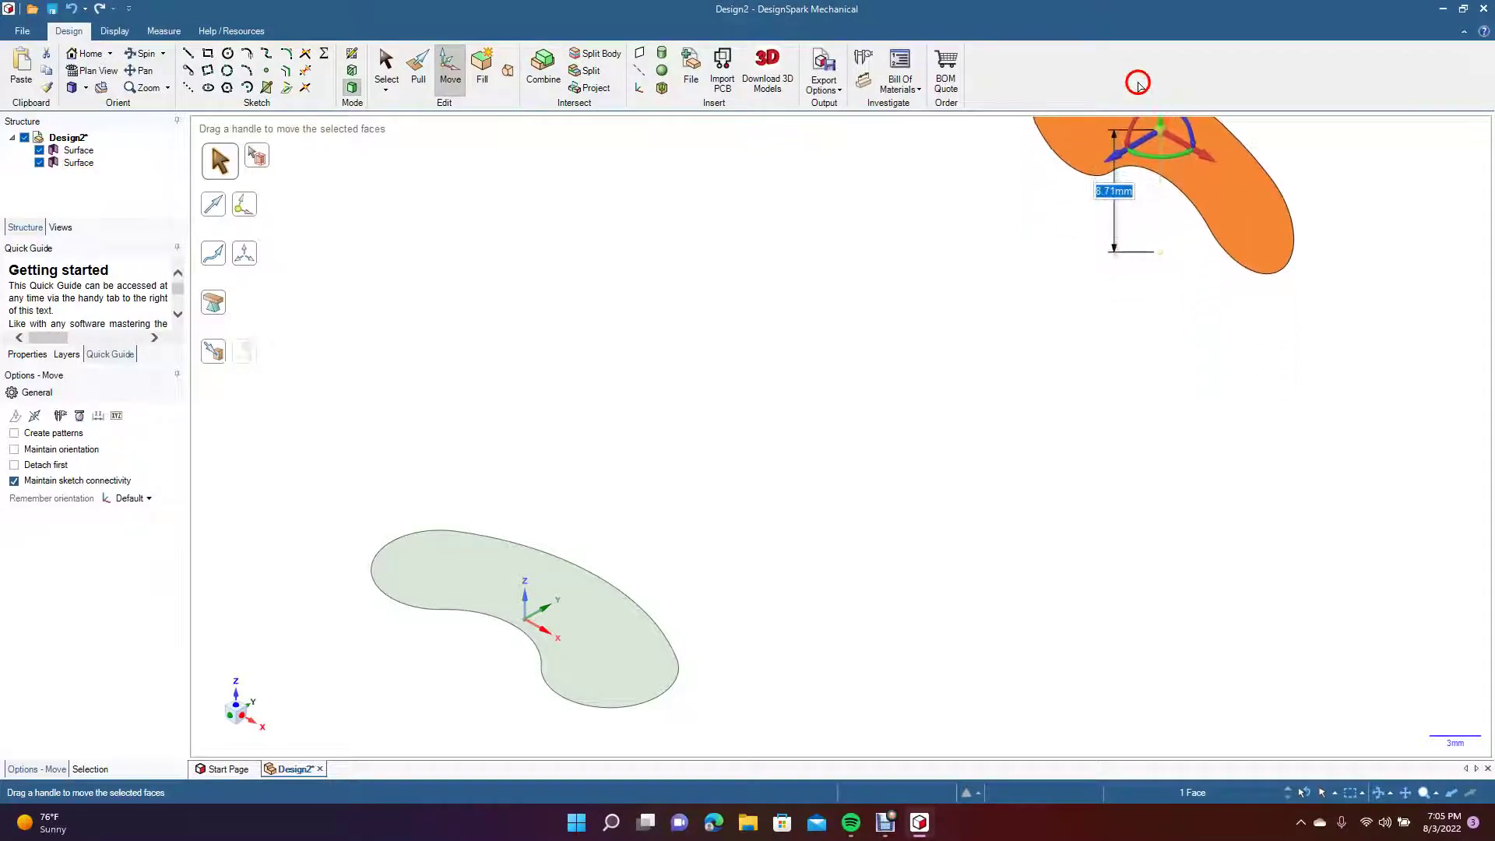
type("40")
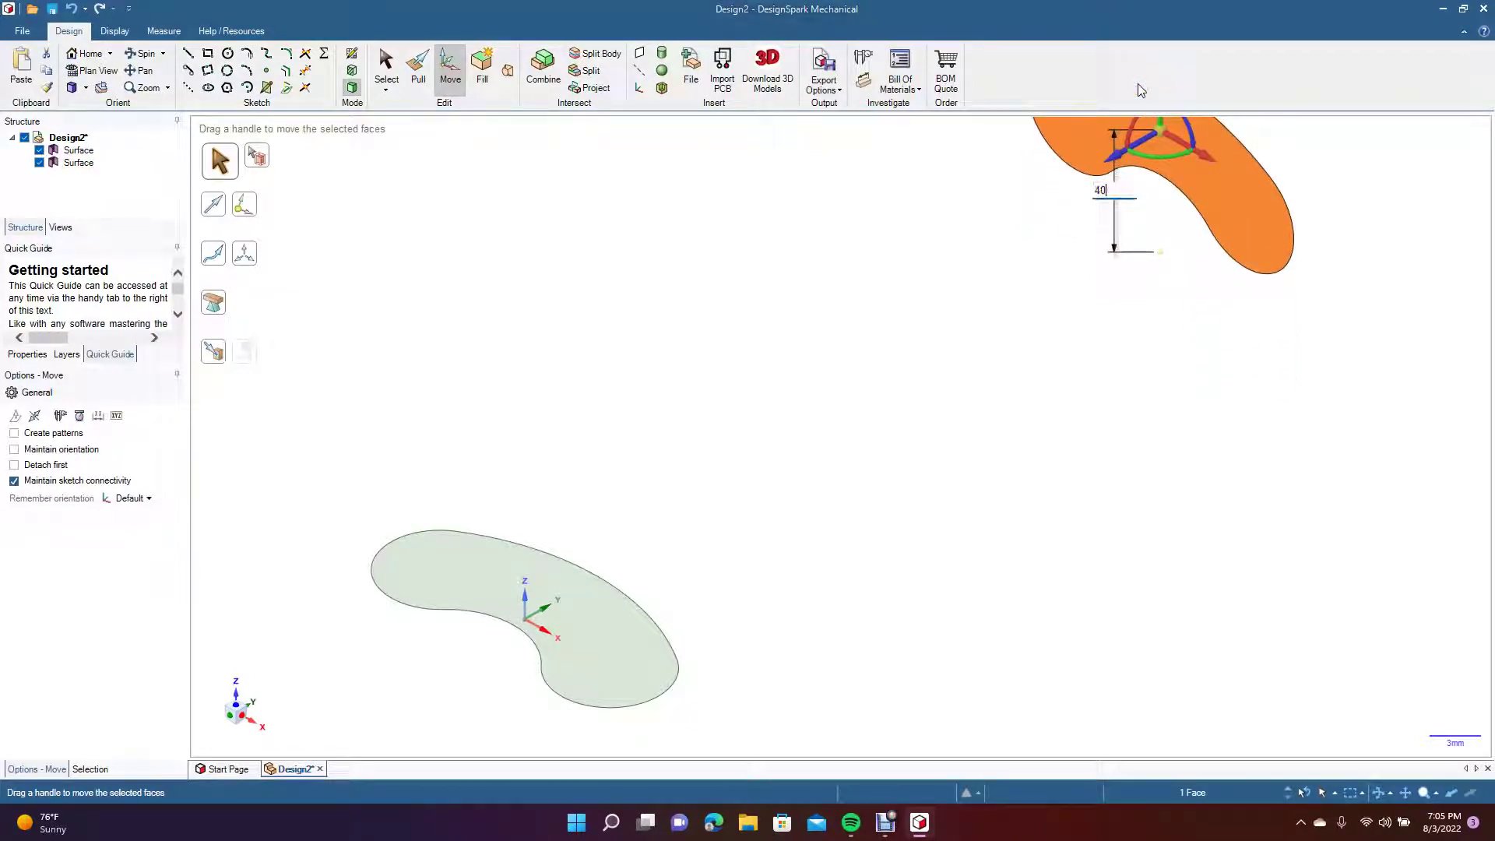
key("Return")
scroll(837, 444, "down", 5)
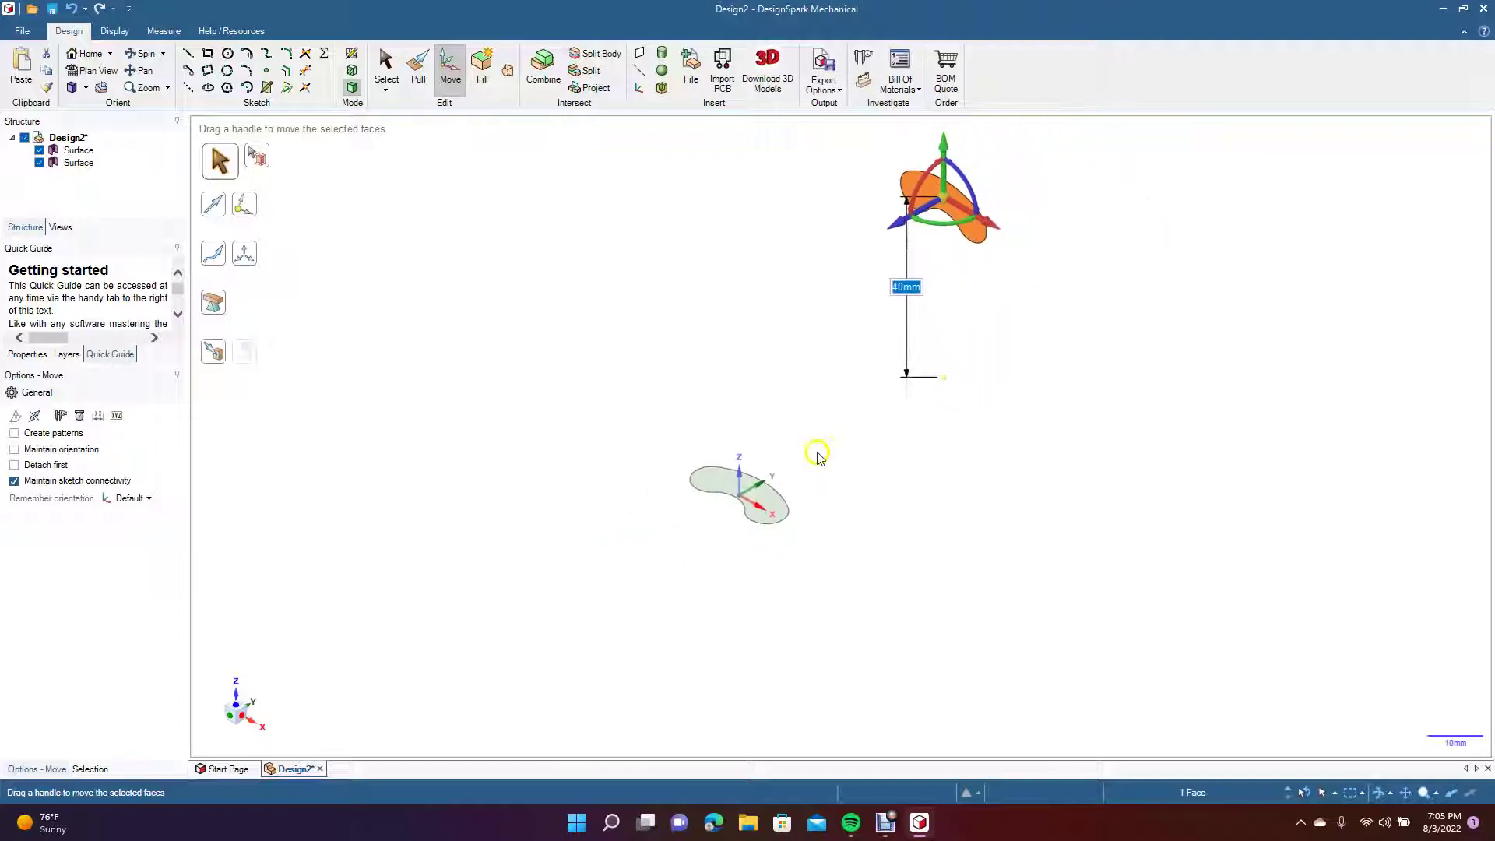
left_click(385, 67)
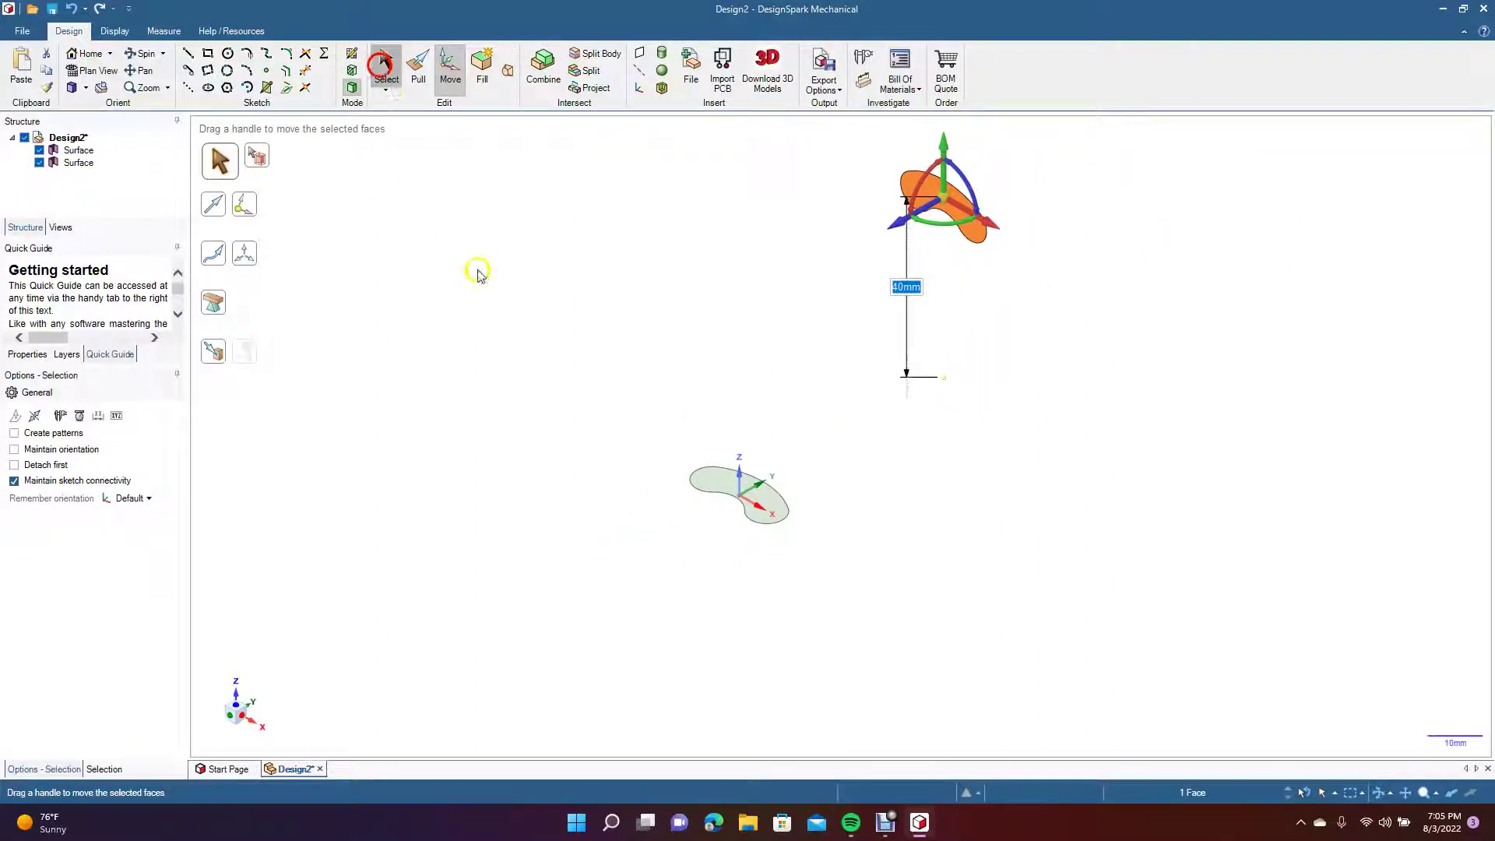
left_click(478, 274)
Step: Rotate the original surface at the origin about the Z axis by roughly half a turn, so its concave side faces the opposite way
left_click_drag(644, 397, 895, 585)
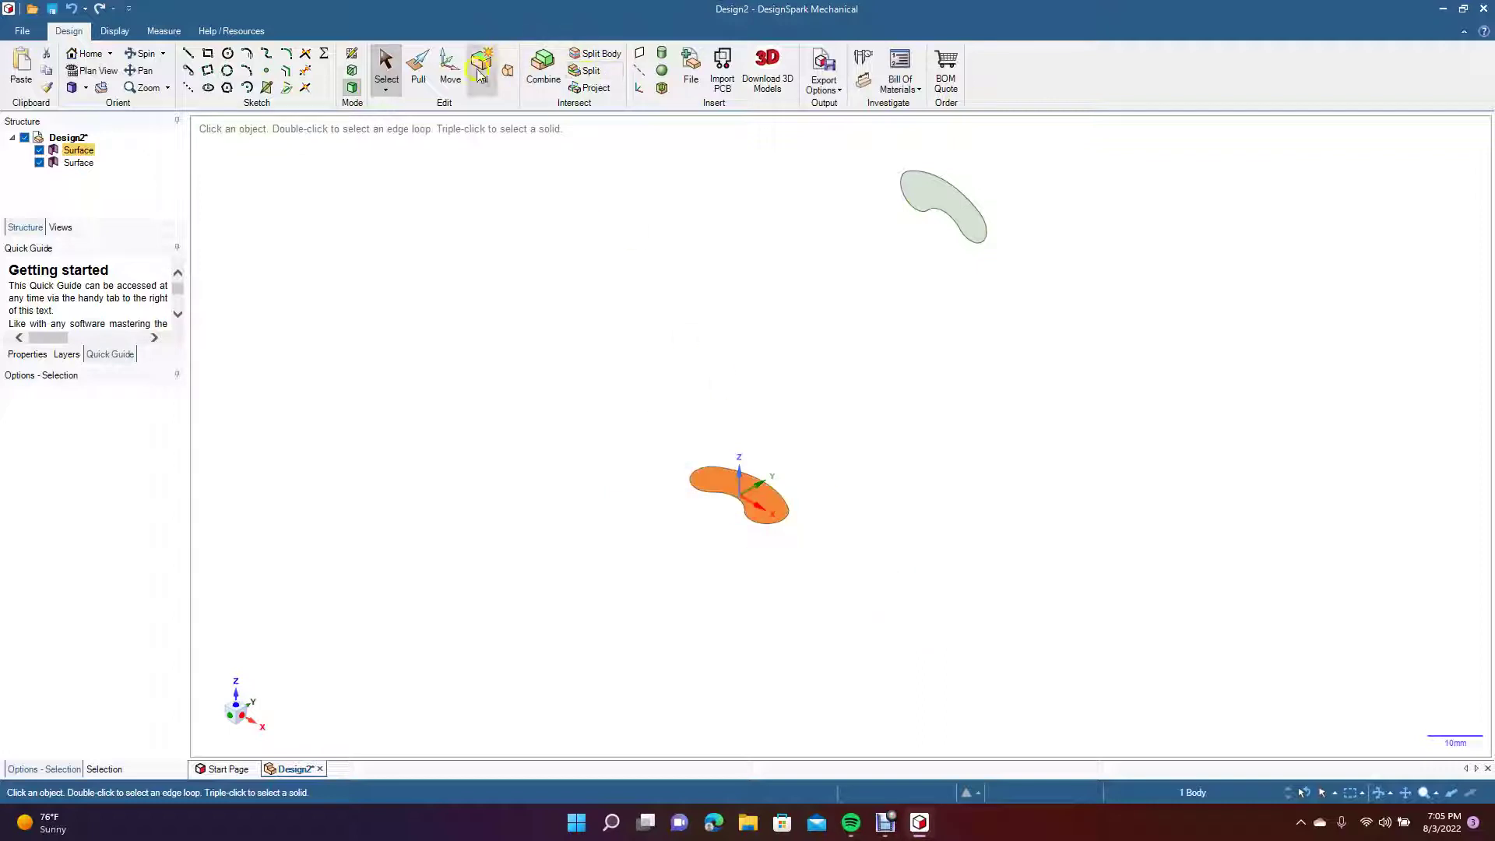
left_click(450, 66)
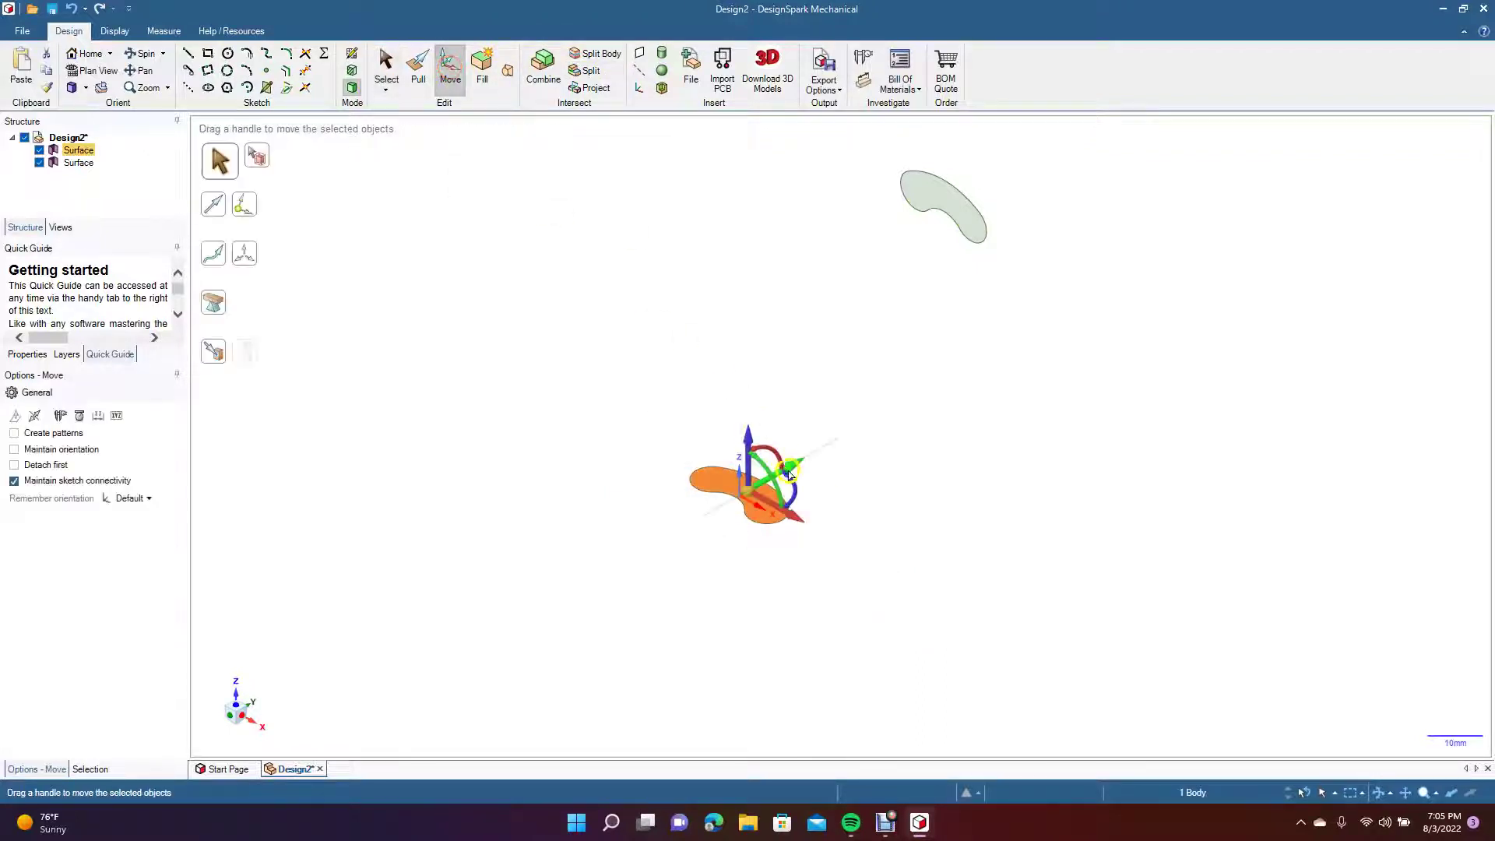
left_click_drag(789, 473, 696, 509)
left_click(384, 66)
left_click(528, 408)
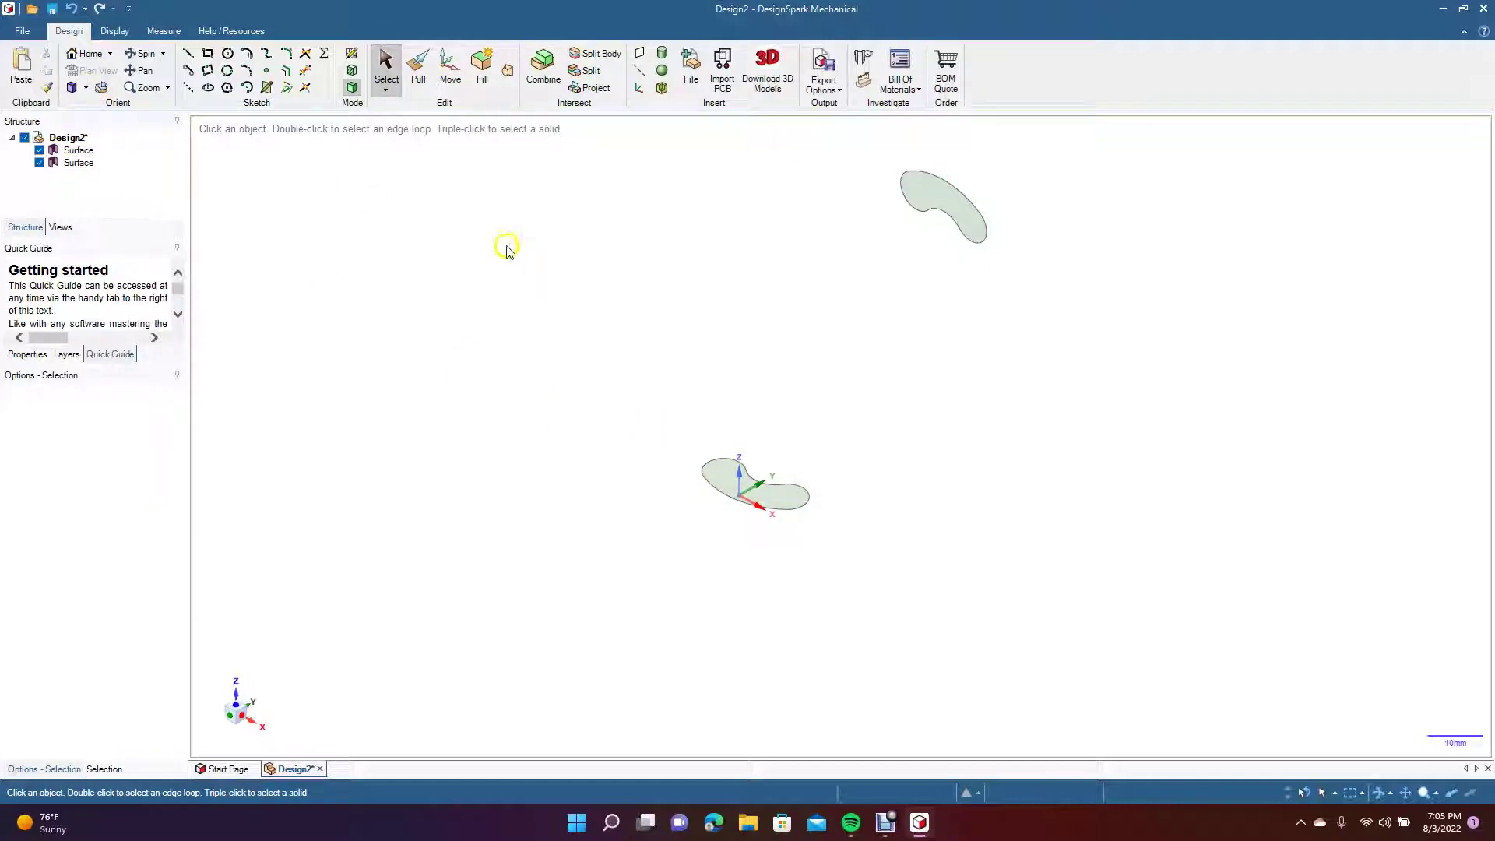
Step: Insert the vertical YZ reference plane through the origin coordinate system
left_click(641, 58)
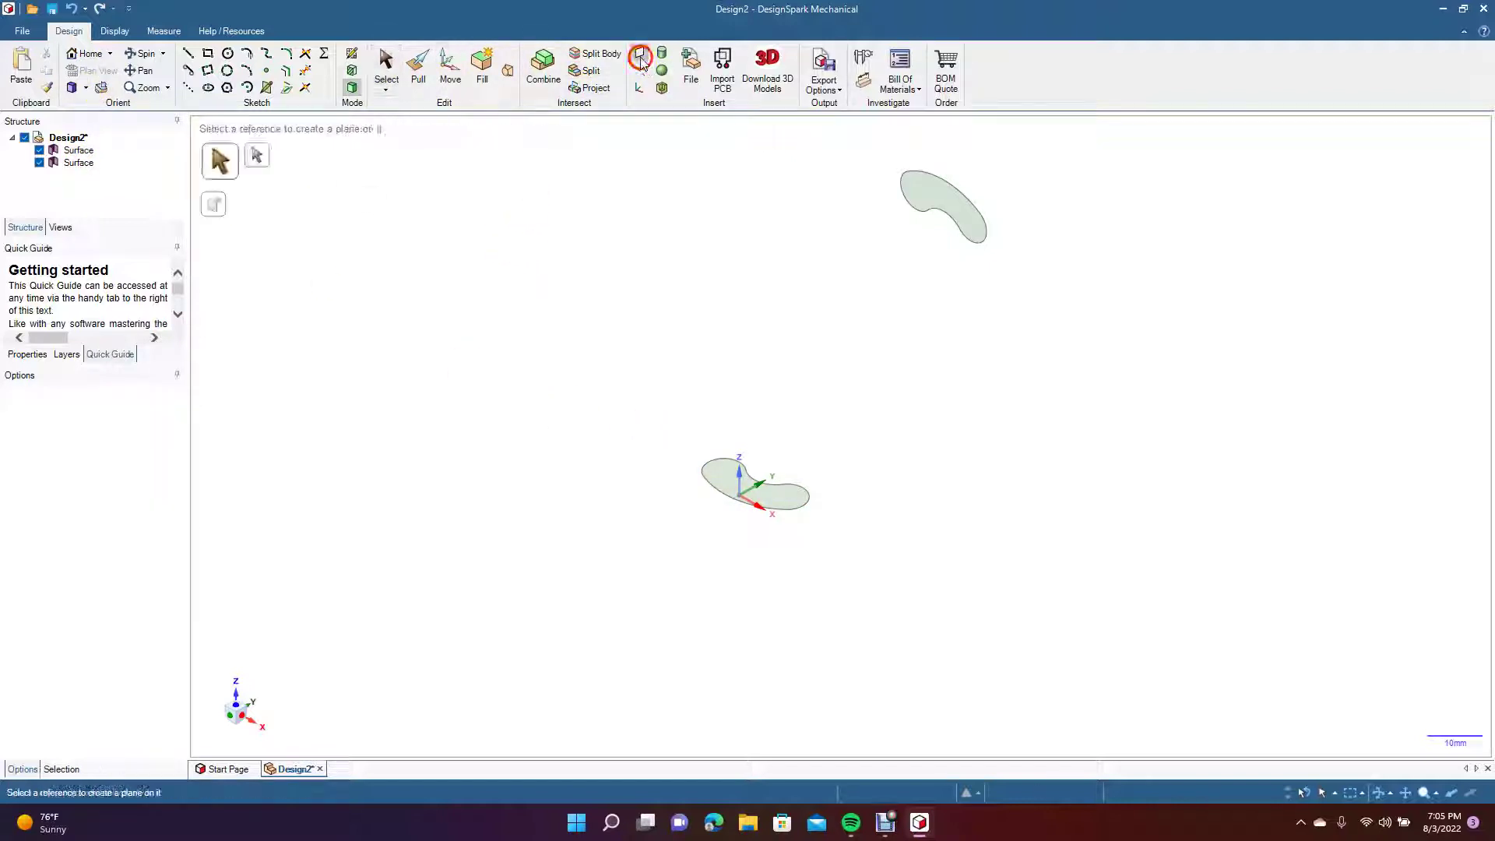
left_click(756, 508)
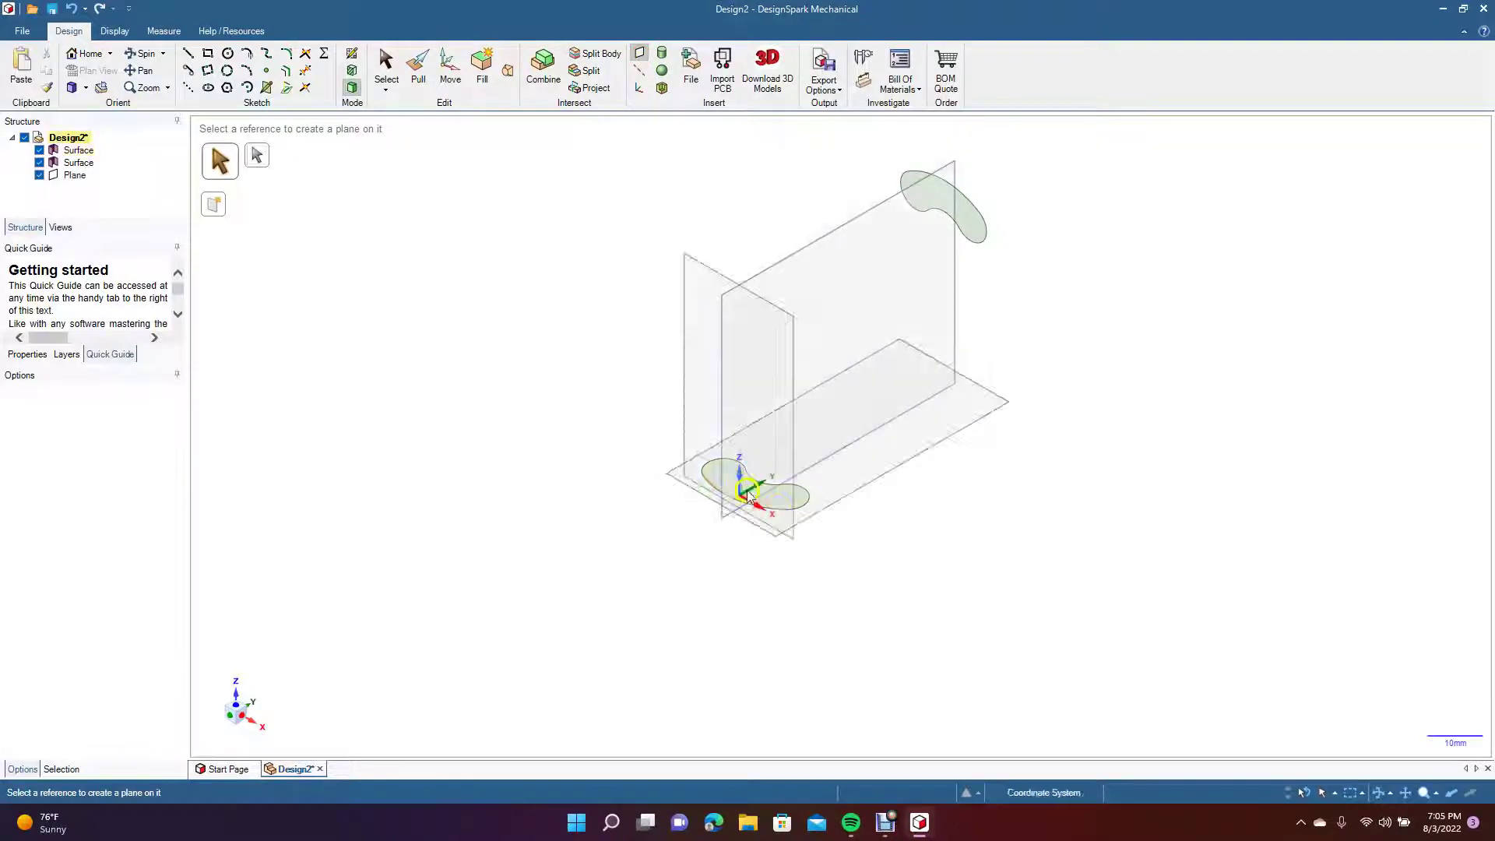
left_click(385, 67)
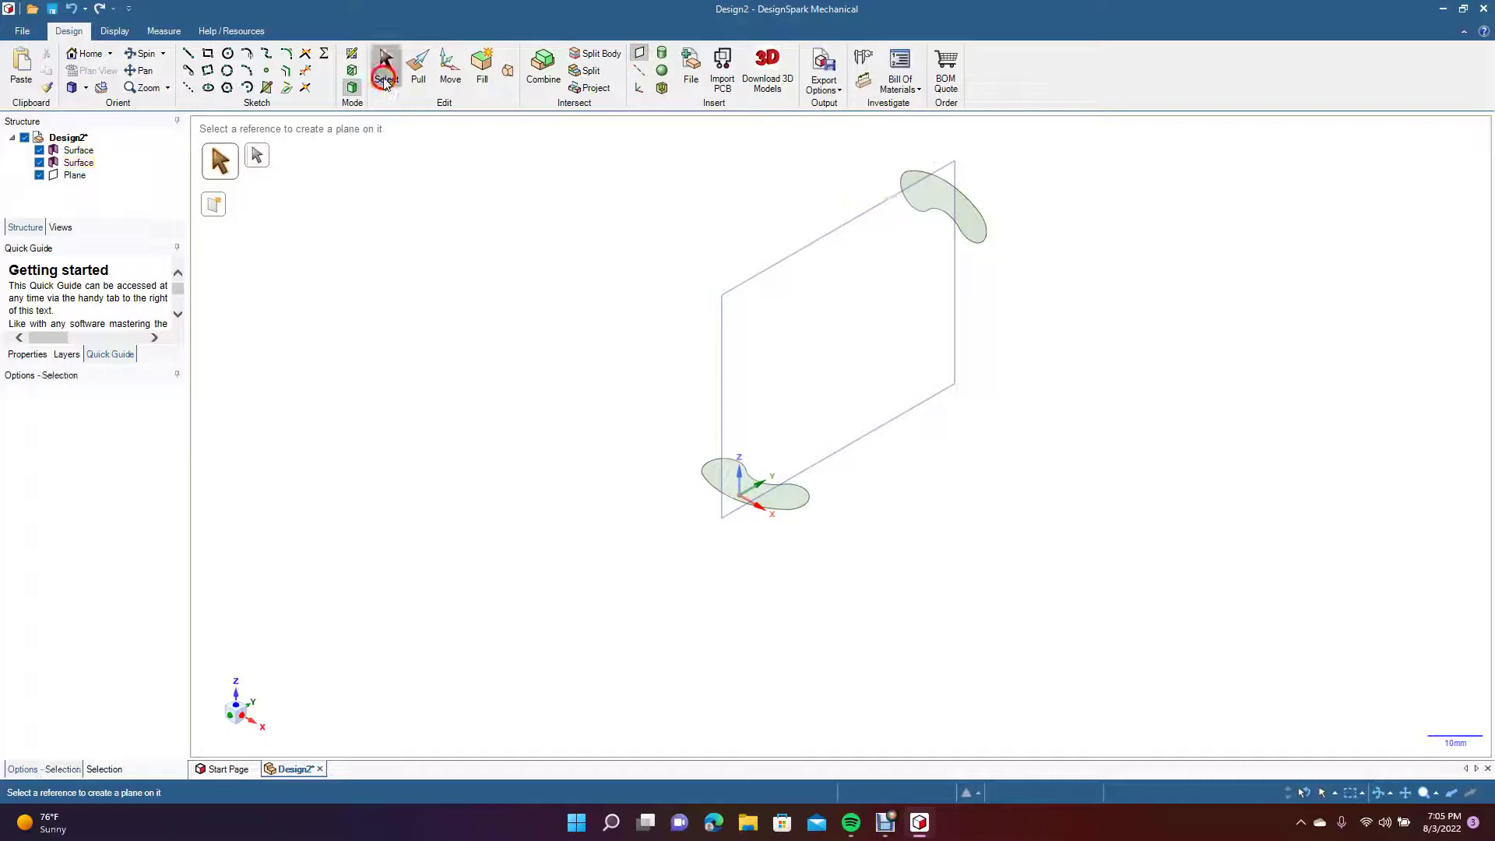
Step: On the YZ plane, sketch a vertical line about 40 mm high from the lower surface and continue it horizontally to the upright surface
left_click(746, 285)
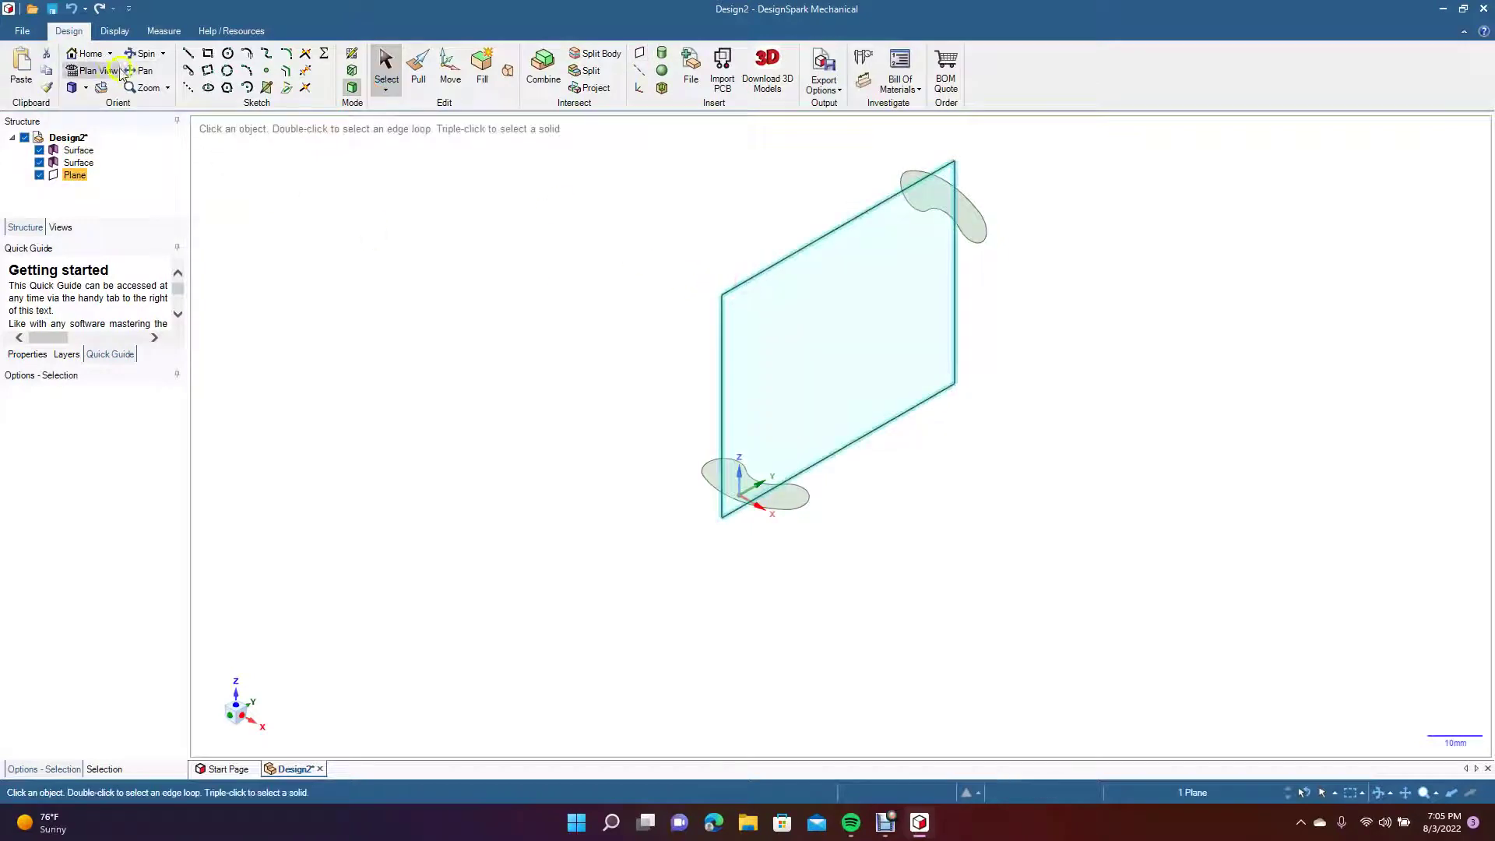
left_click(99, 71)
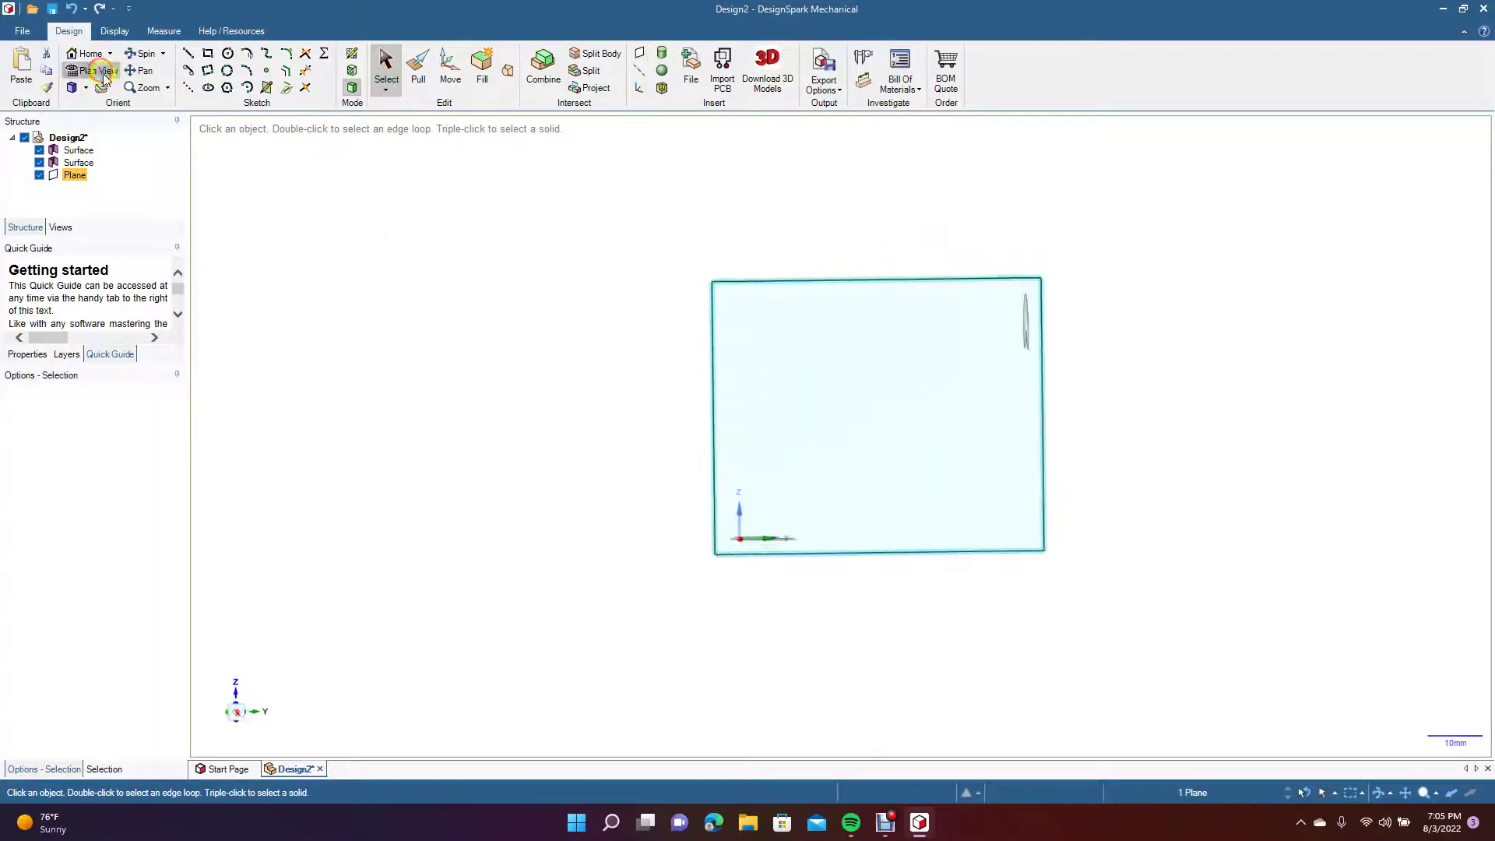
left_click(188, 53)
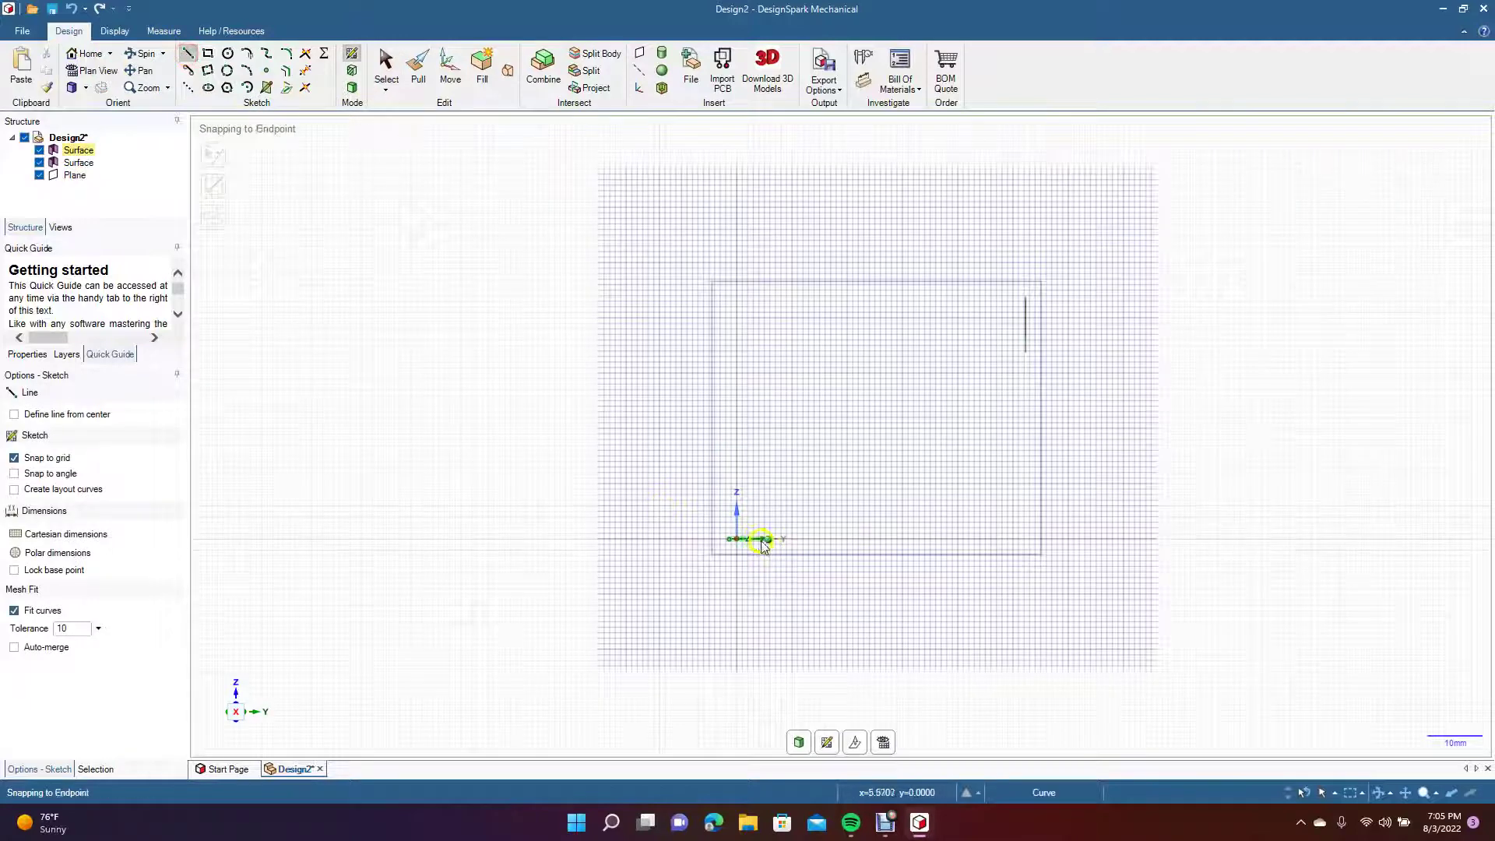
left_click(750, 538)
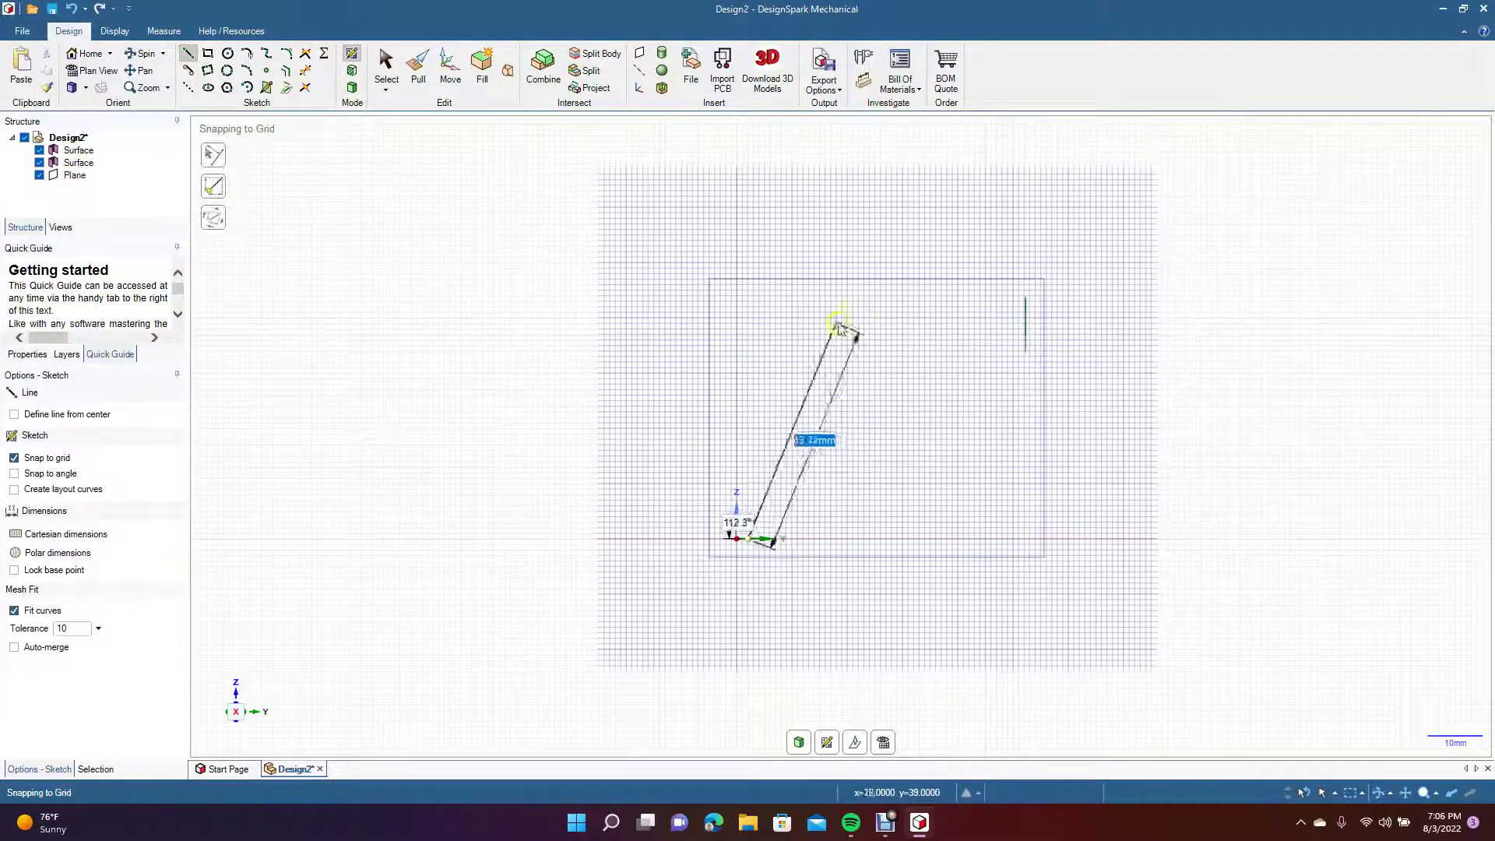
left_click(750, 321)
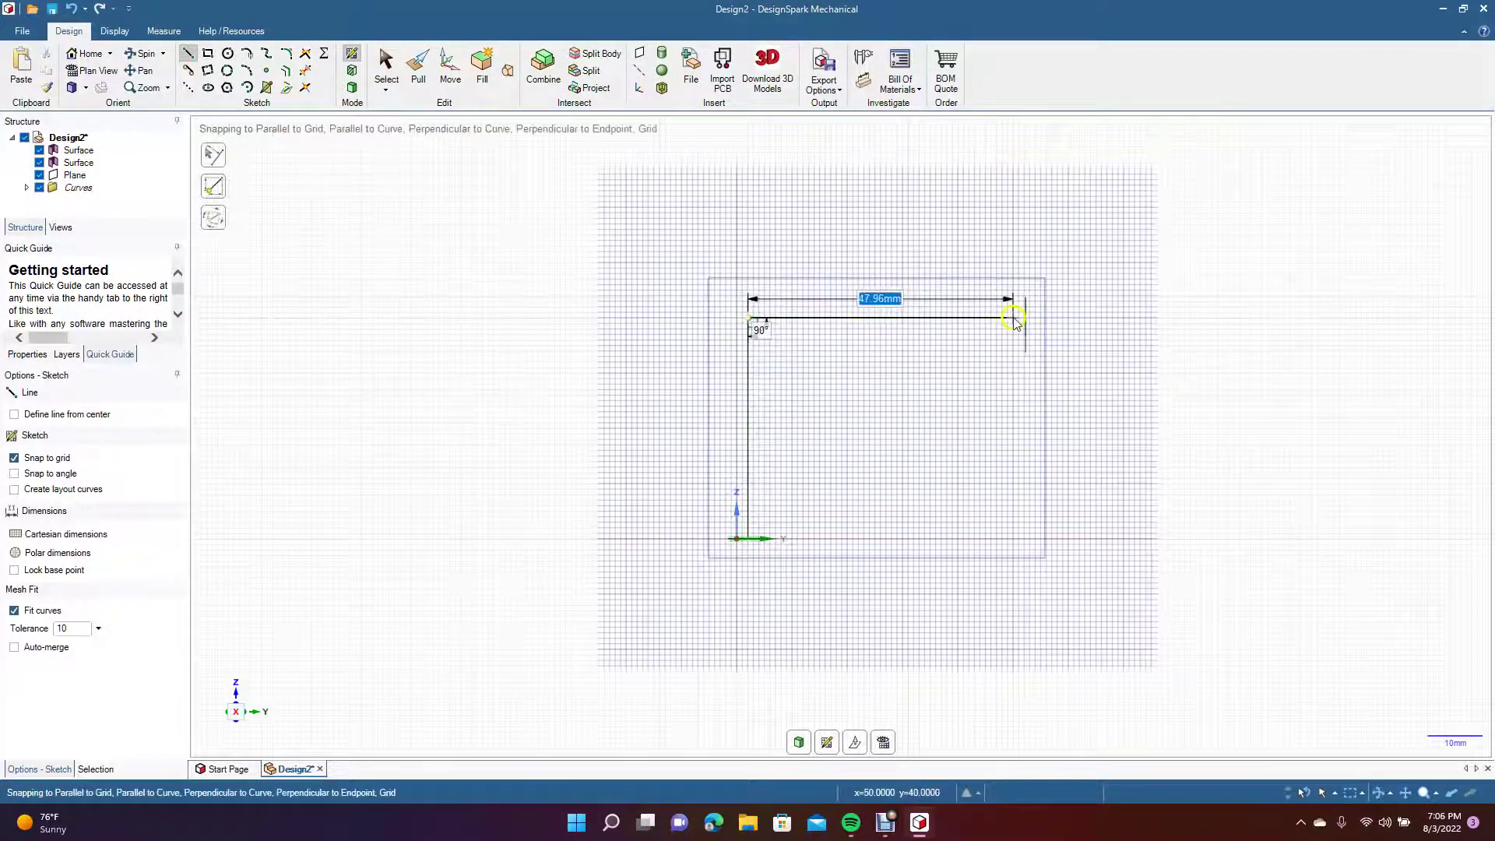
left_click(1025, 317)
left_click(385, 62)
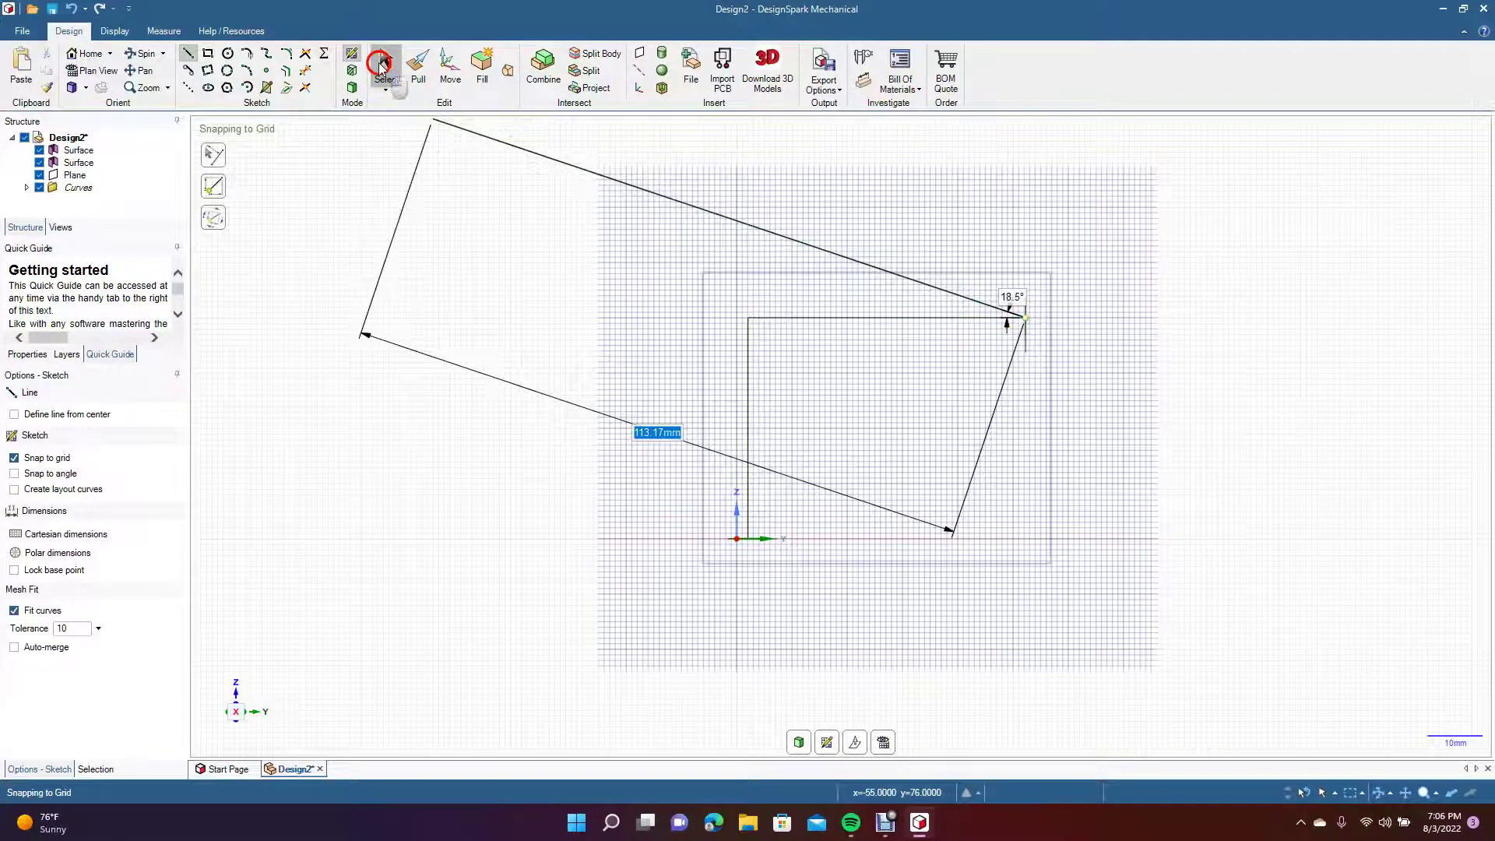
Step: Round the corner between the two lines with a large arc reaching about a third along the horizontal line, and return to 3D mode
left_click(286, 54)
left_click(749, 397)
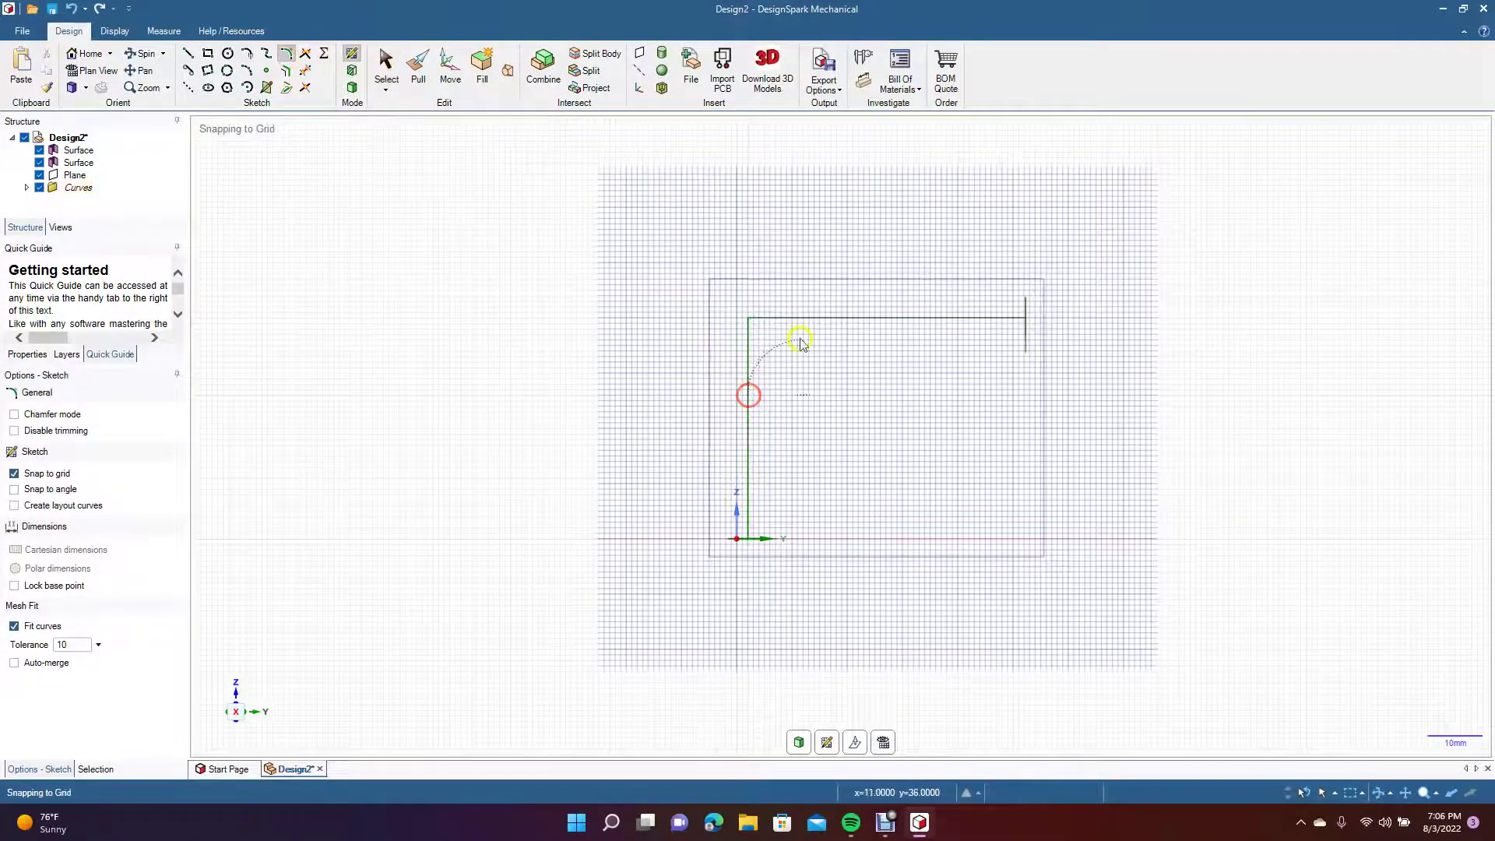
left_click(849, 319)
left_click(391, 81)
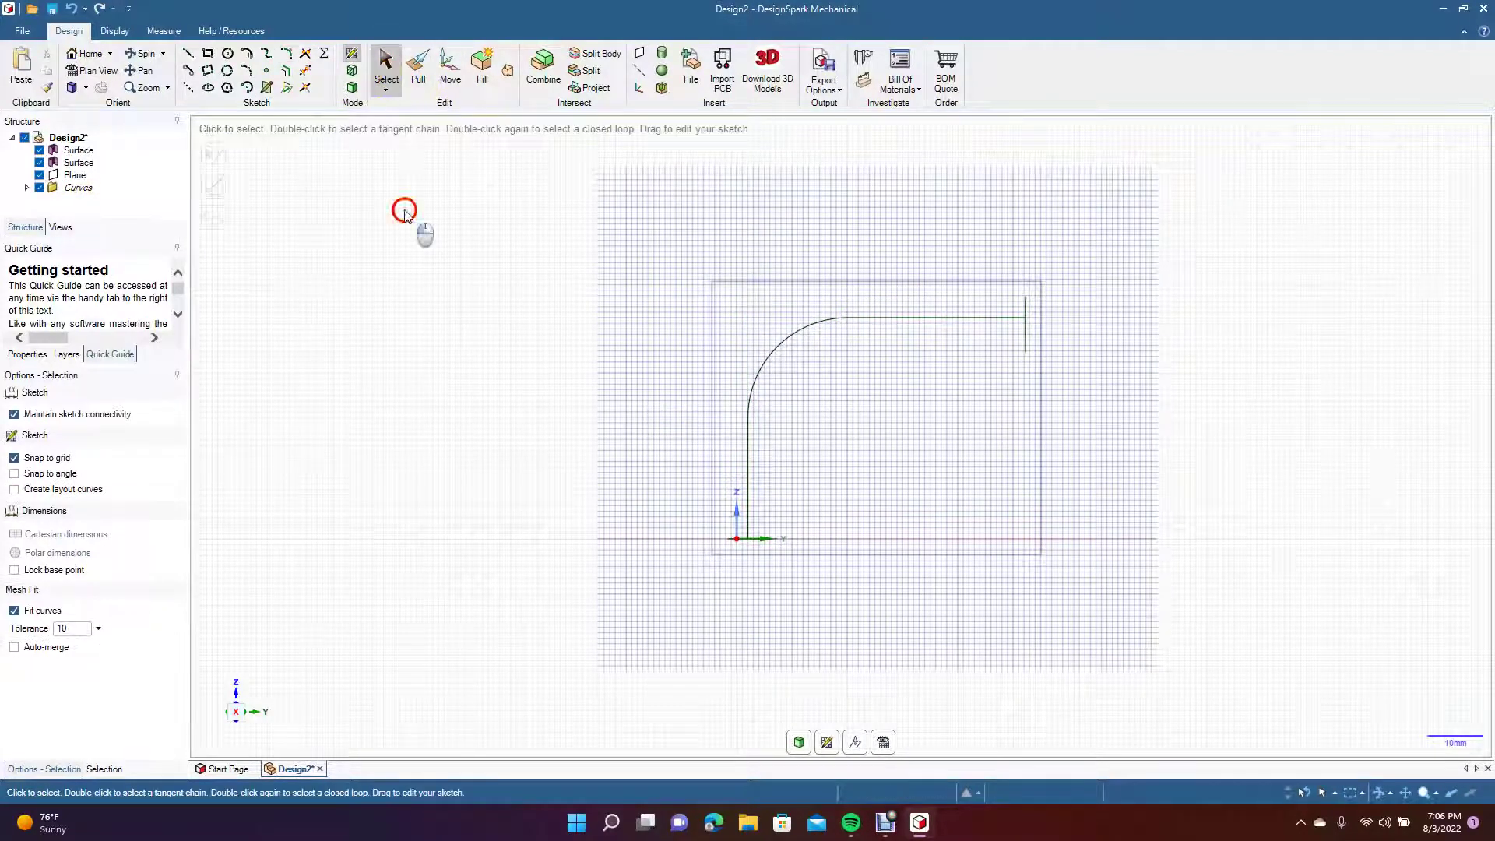
left_click(353, 89)
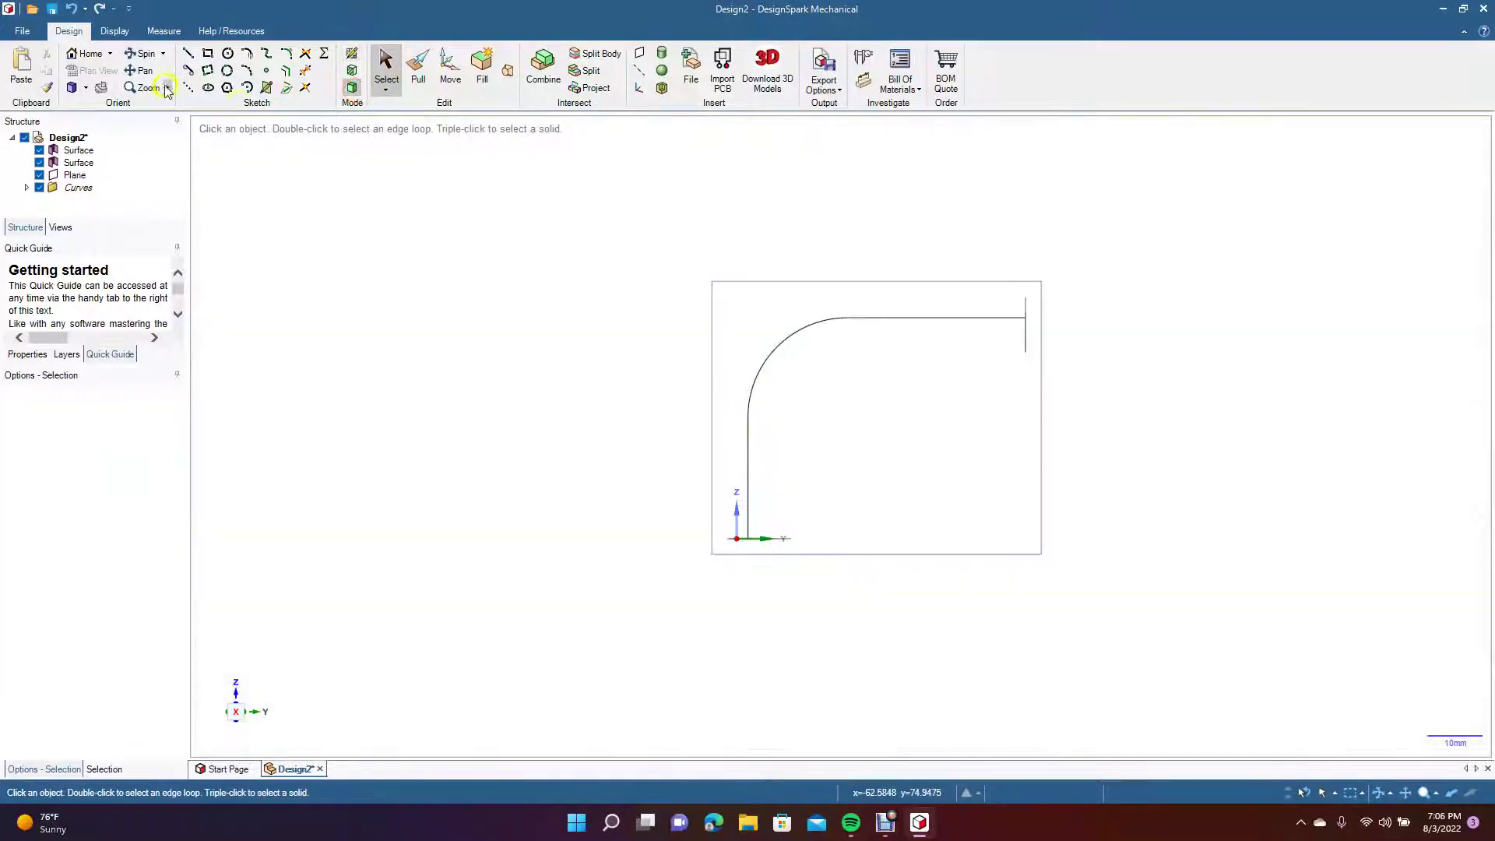
Step: In an isometric view, delete the reference plane and keep the sketched path curve
left_click(85, 87)
left_click(93, 104)
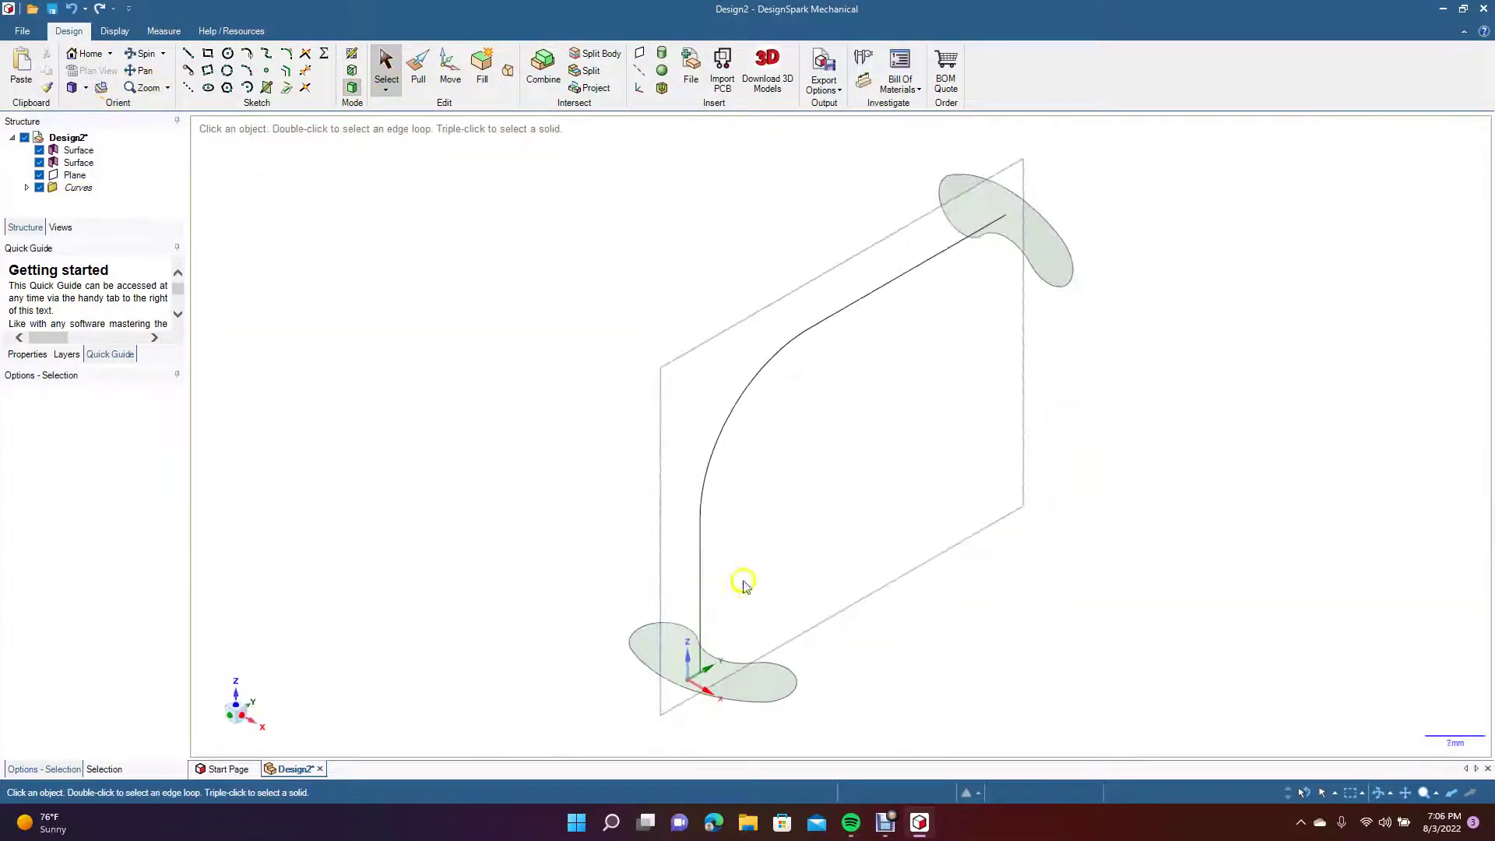
left_click(1003, 234)
left_click(818, 274)
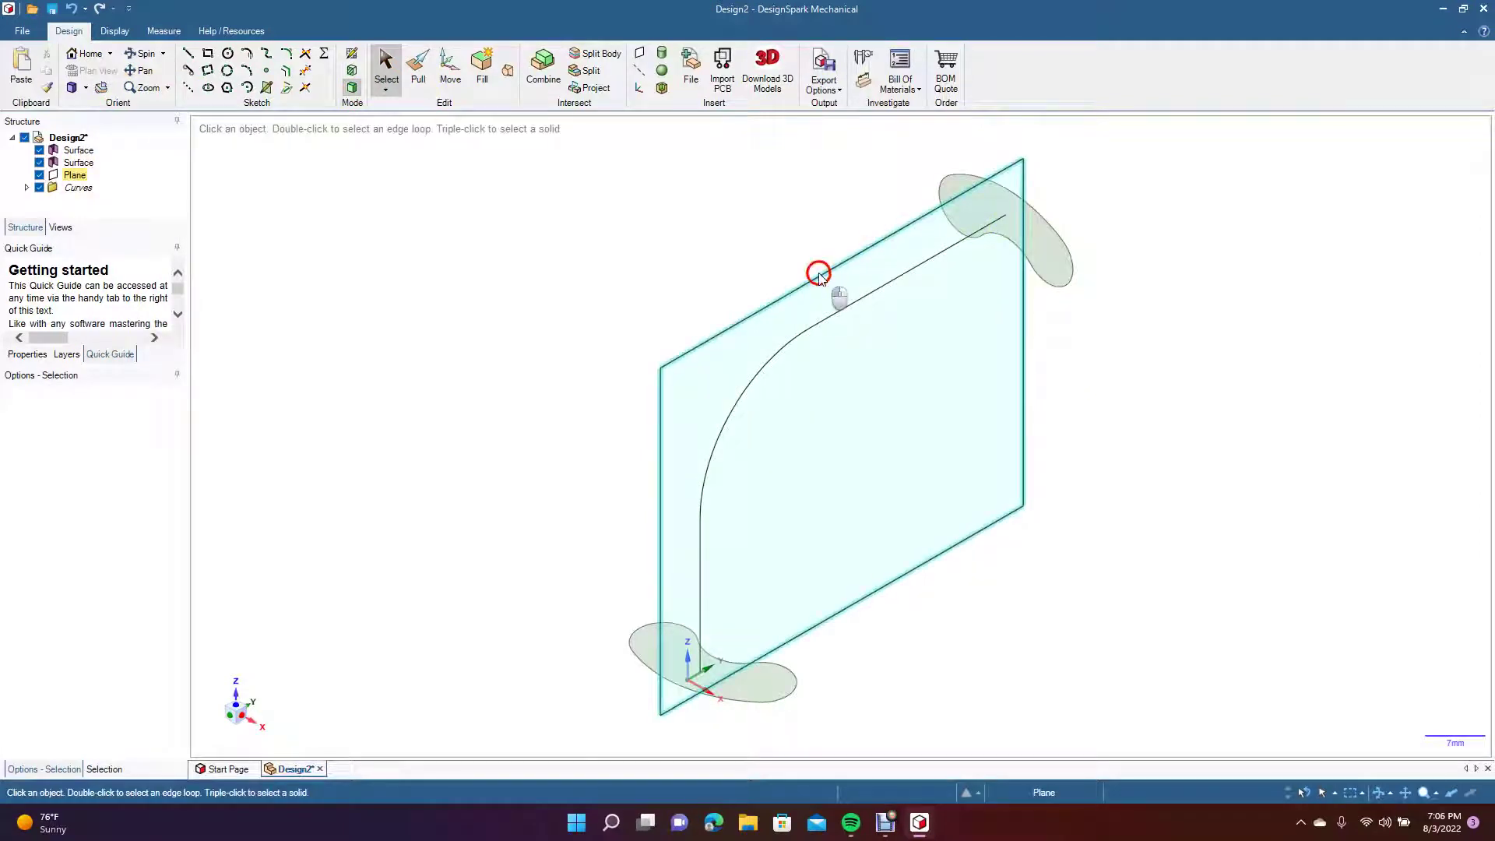
key("Delete")
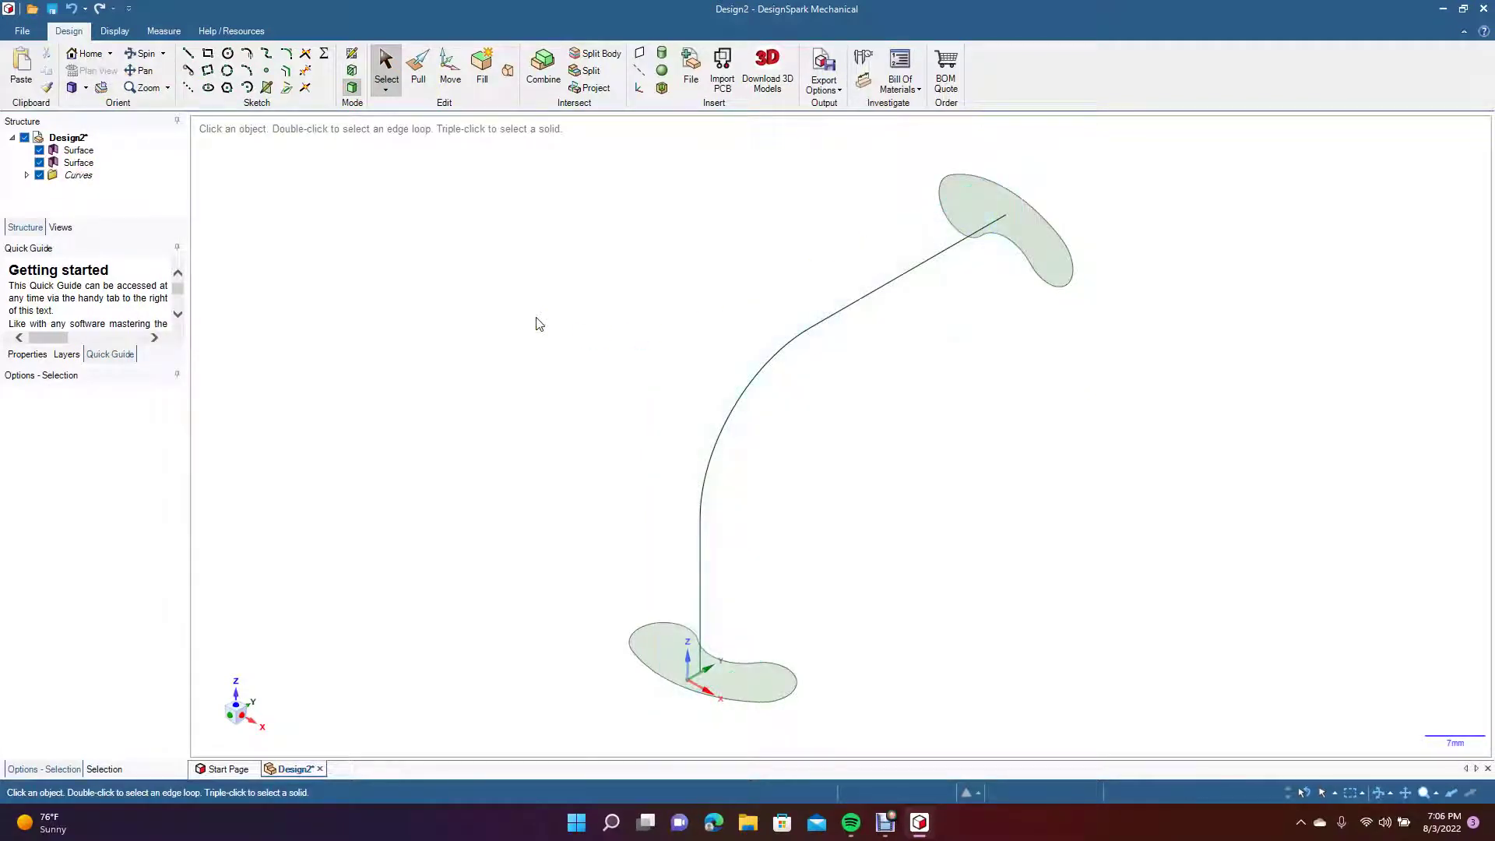
Step: Blend the two bean-shaped faces into a solid using the sketched curve as centerline, and inspect the bent solid from the side
left_click(649, 639)
left_click(654, 642)
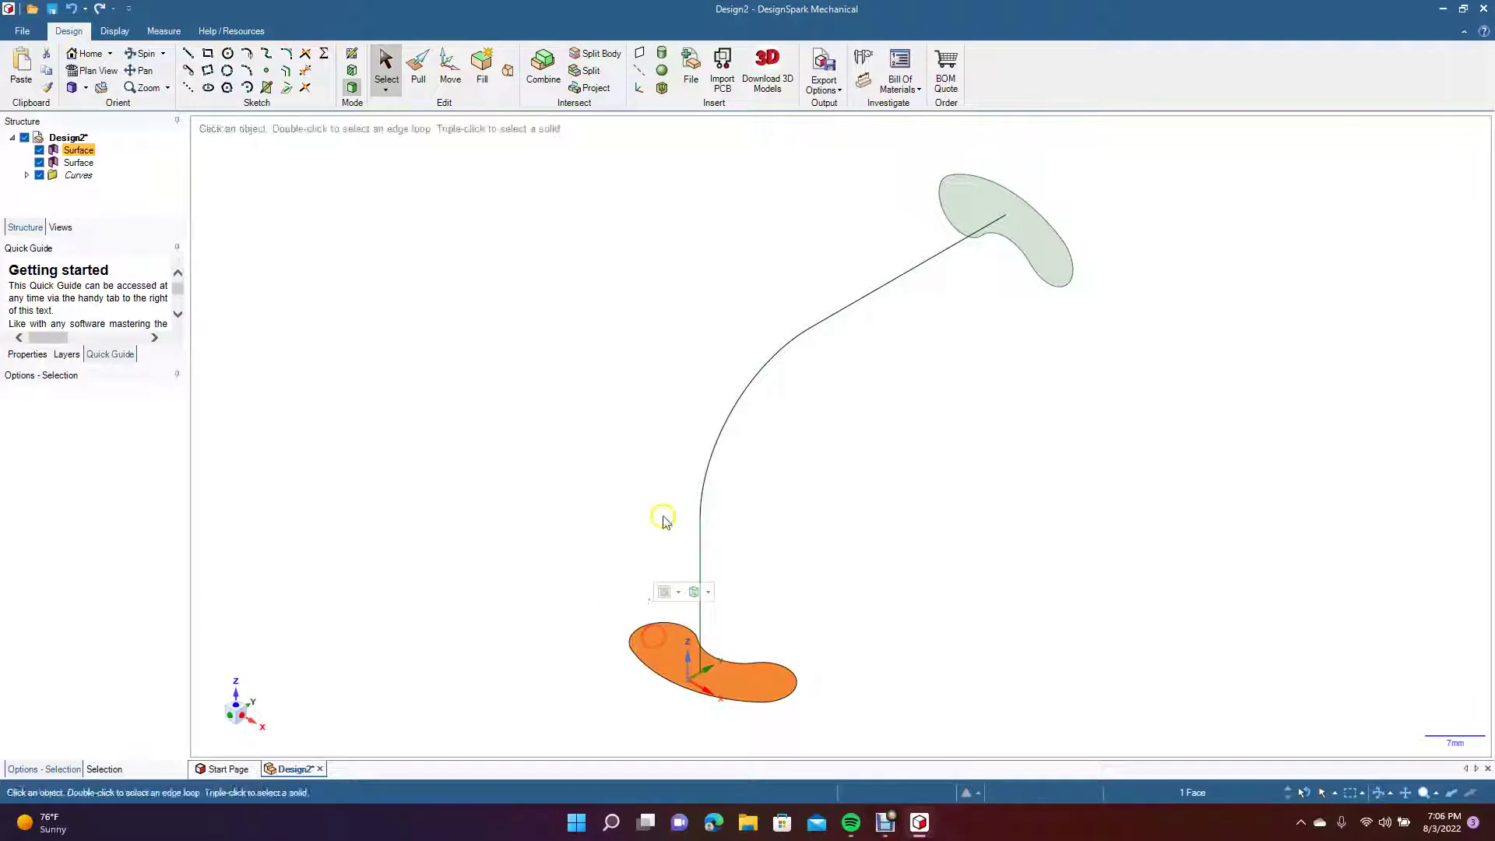
left_click(968, 204)
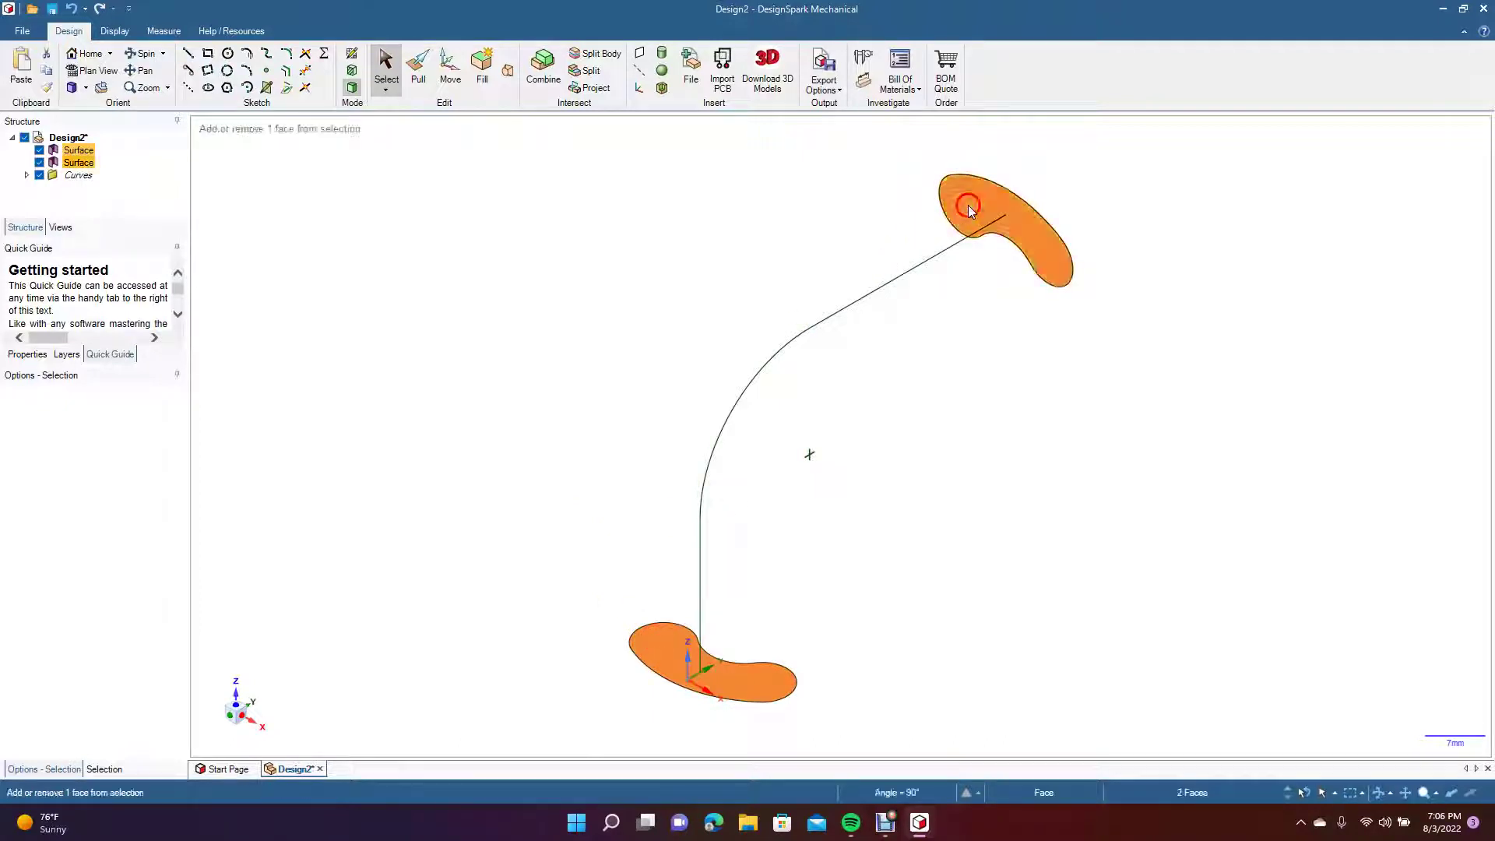
left_click(506, 75)
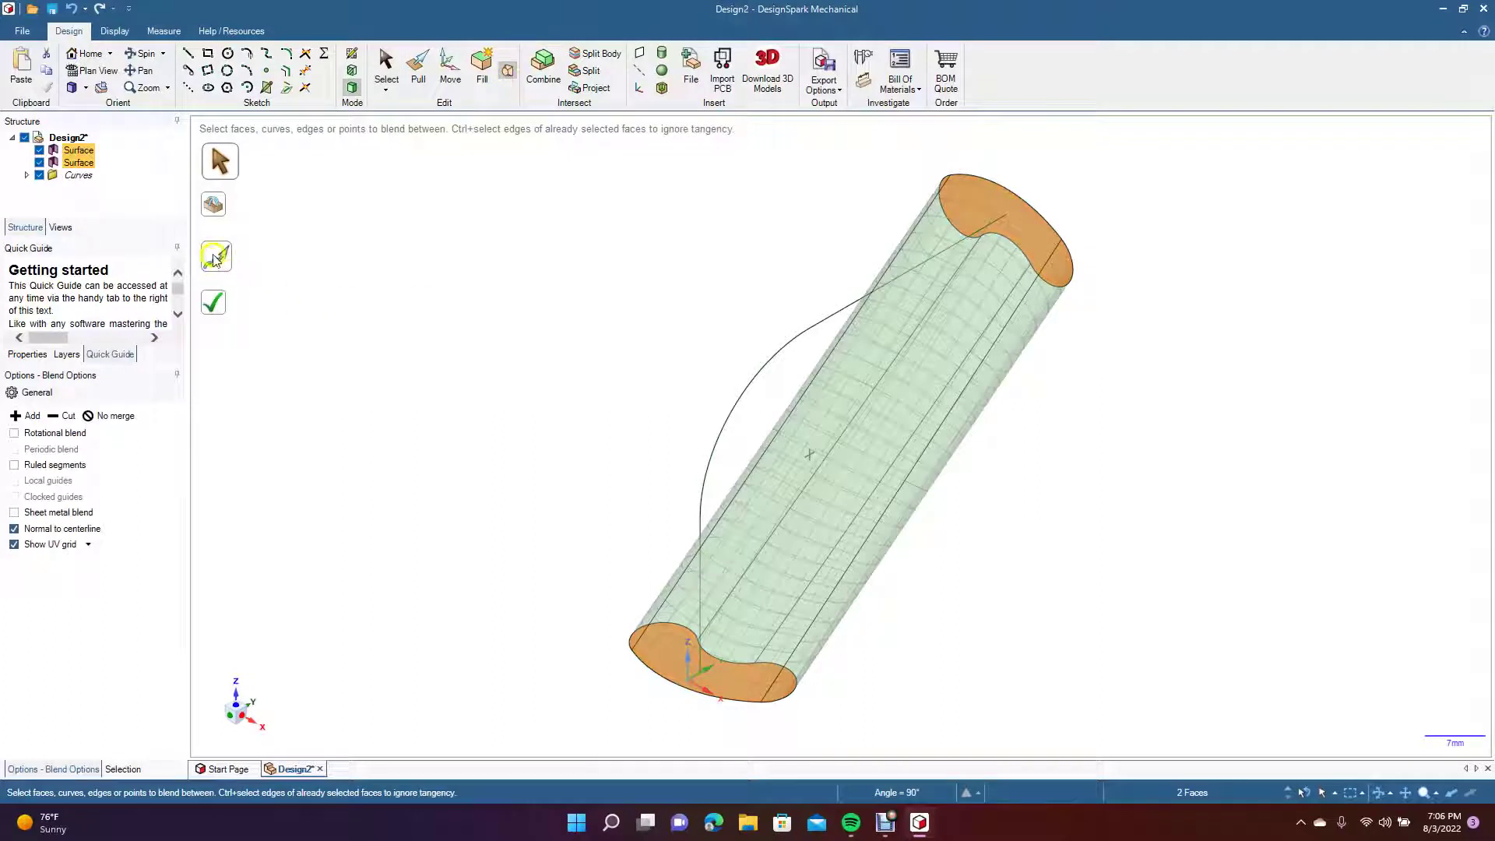
left_click(215, 260)
left_click(703, 631)
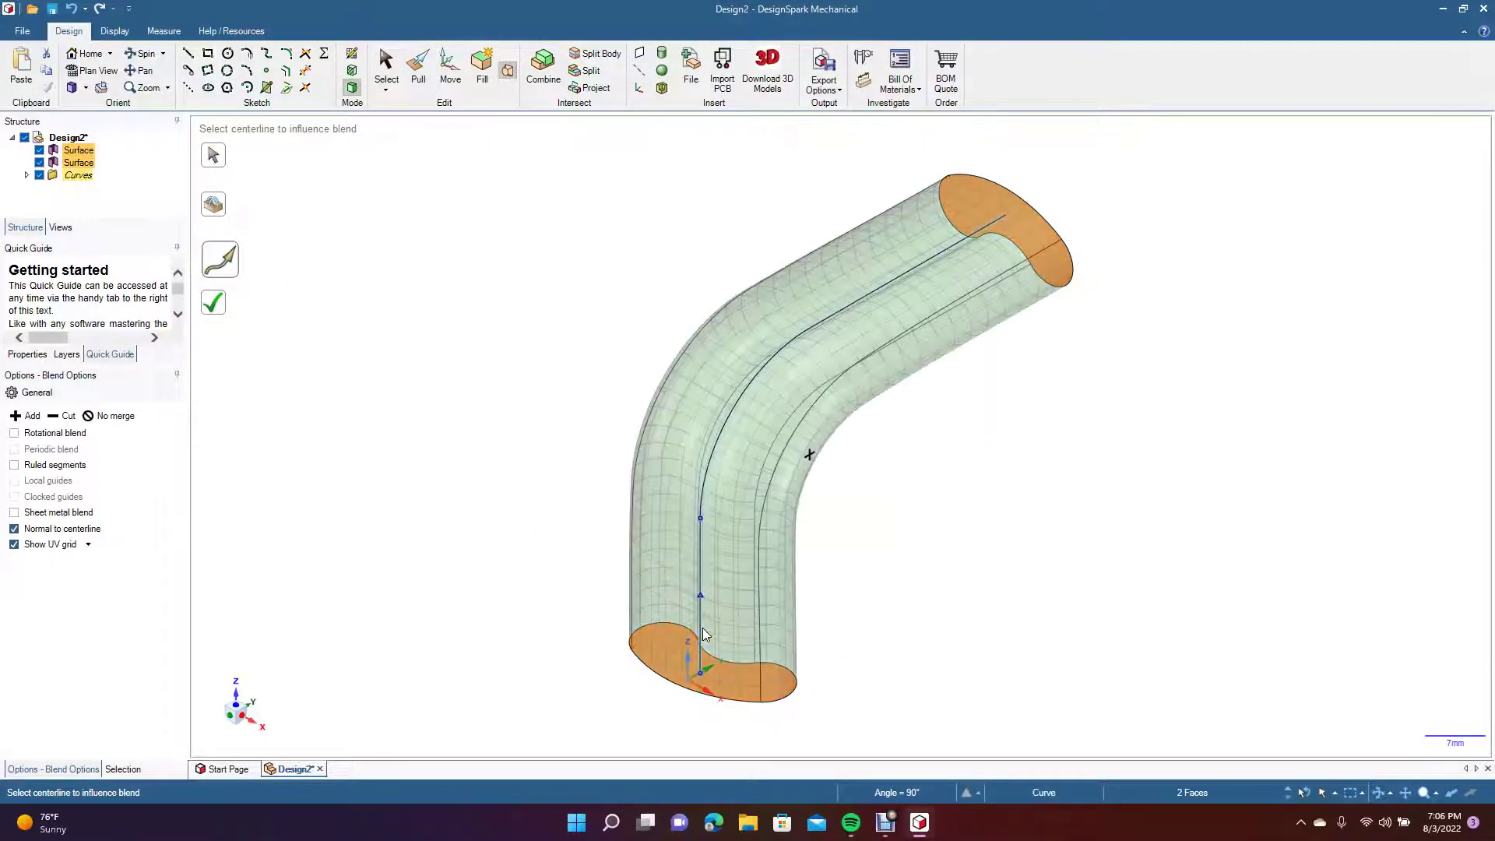
left_click(745, 628)
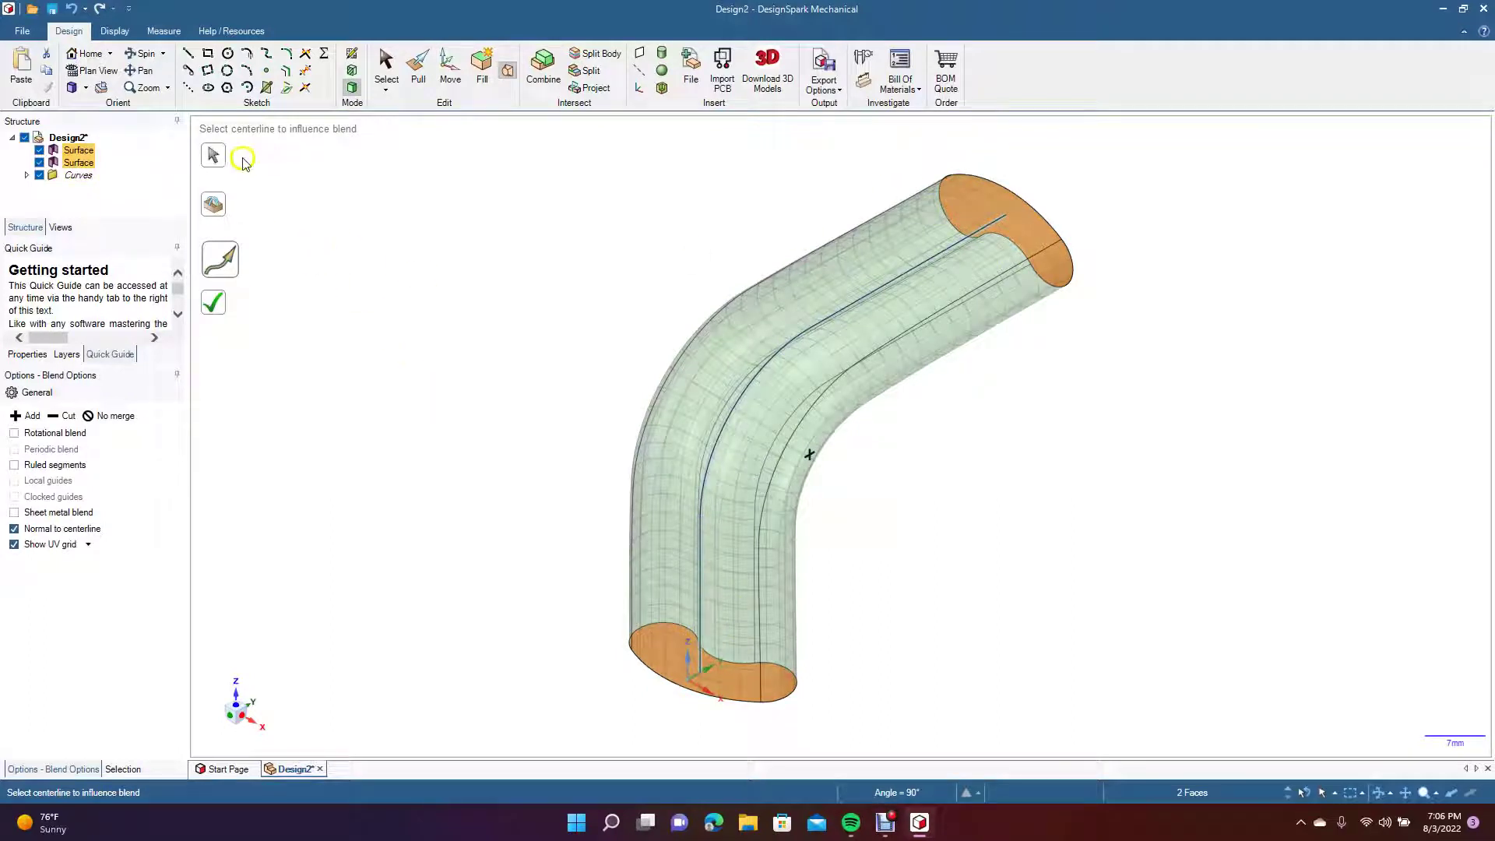
left_click(213, 302)
left_click(142, 53)
left_click_drag(564, 497, 350, 541)
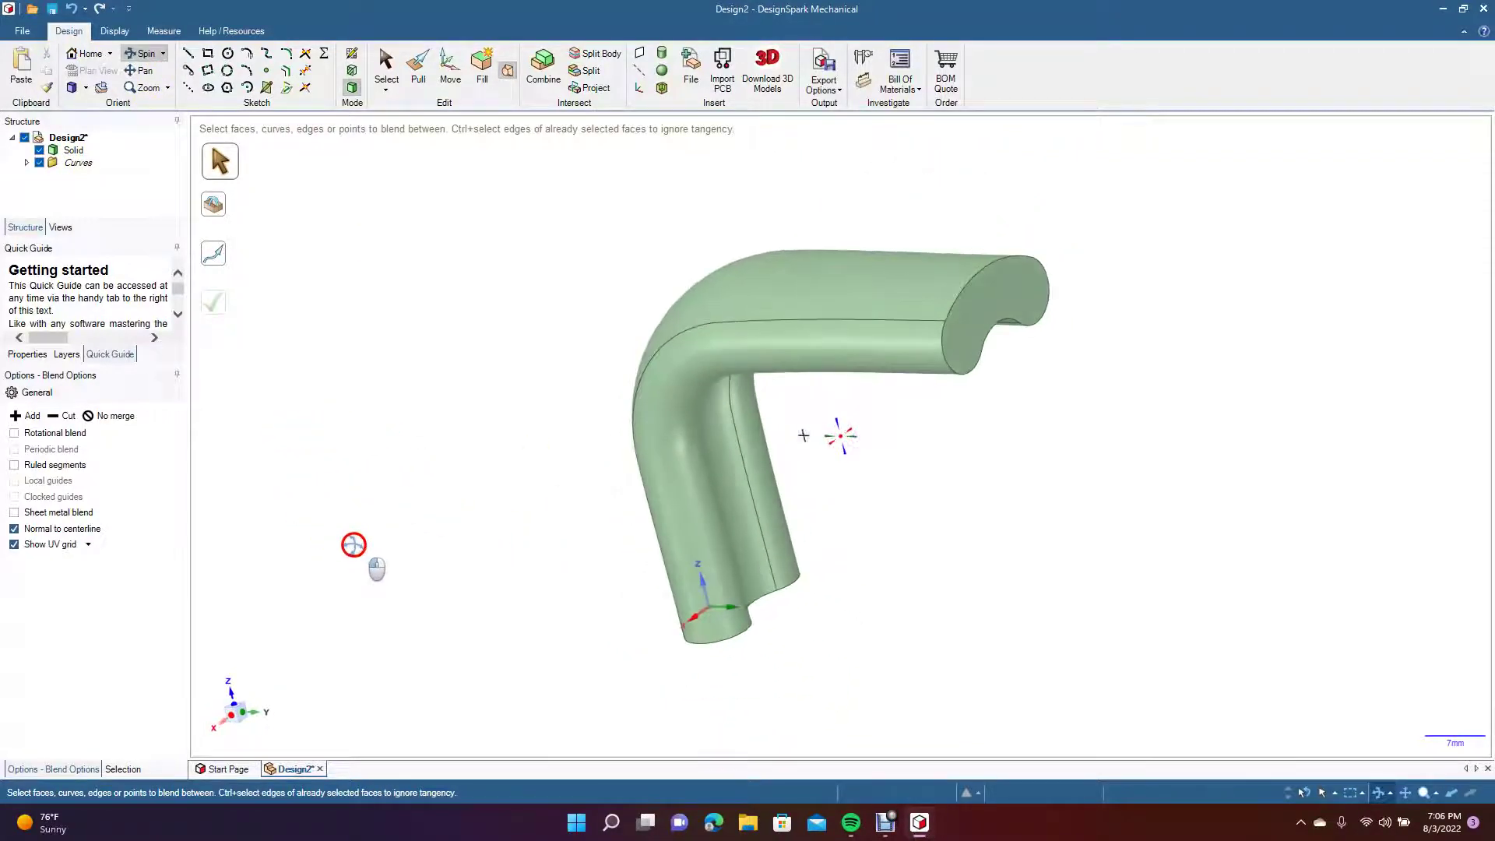
Step: Undo the solid blend back to the two separate surfaces and path curve, and remove the restored reference plane again
left_click_drag(496, 308, 612, 327)
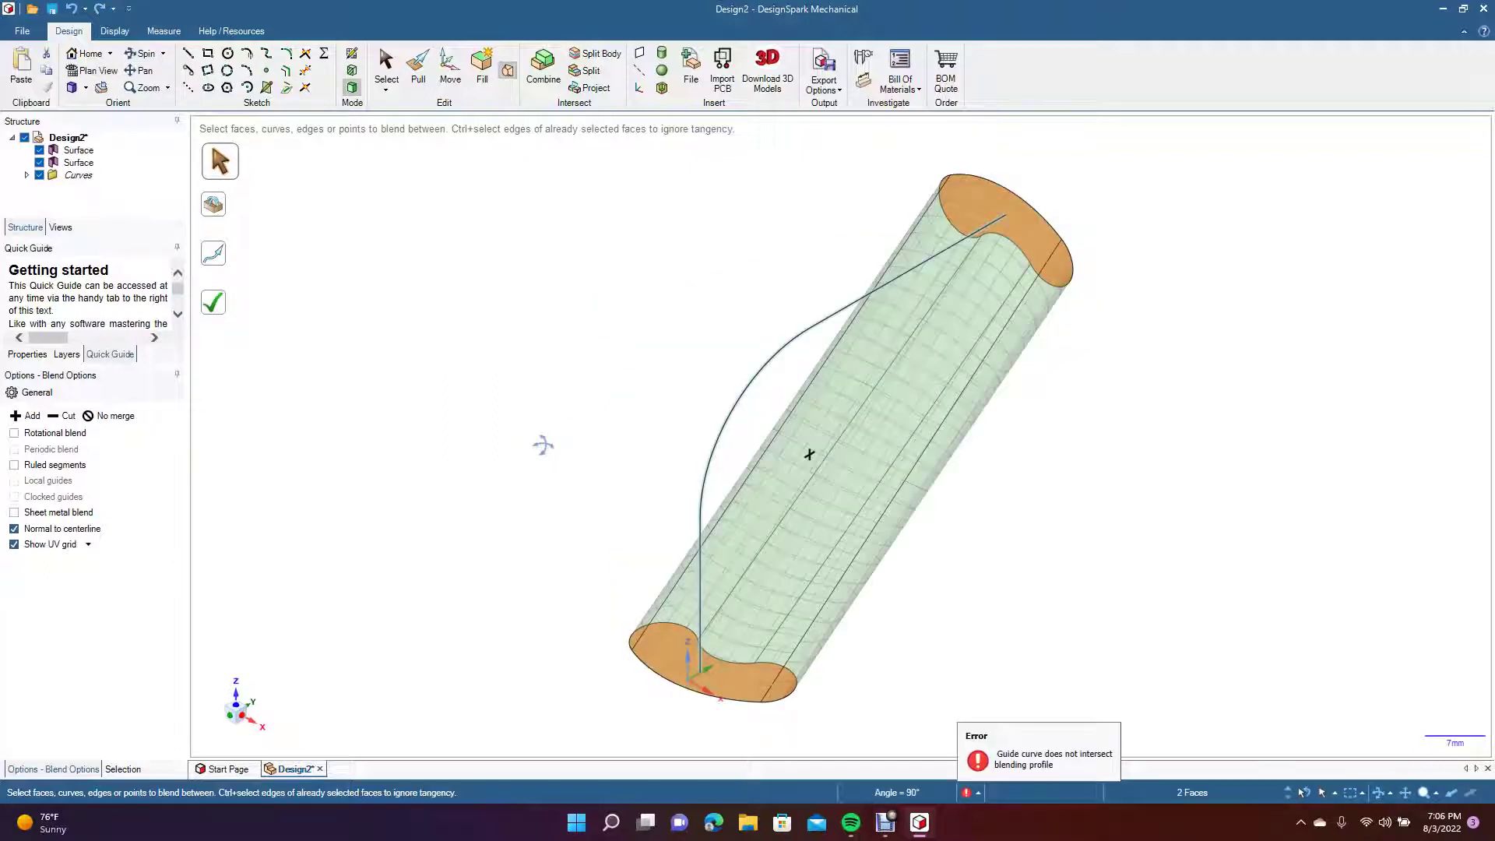
key("k")
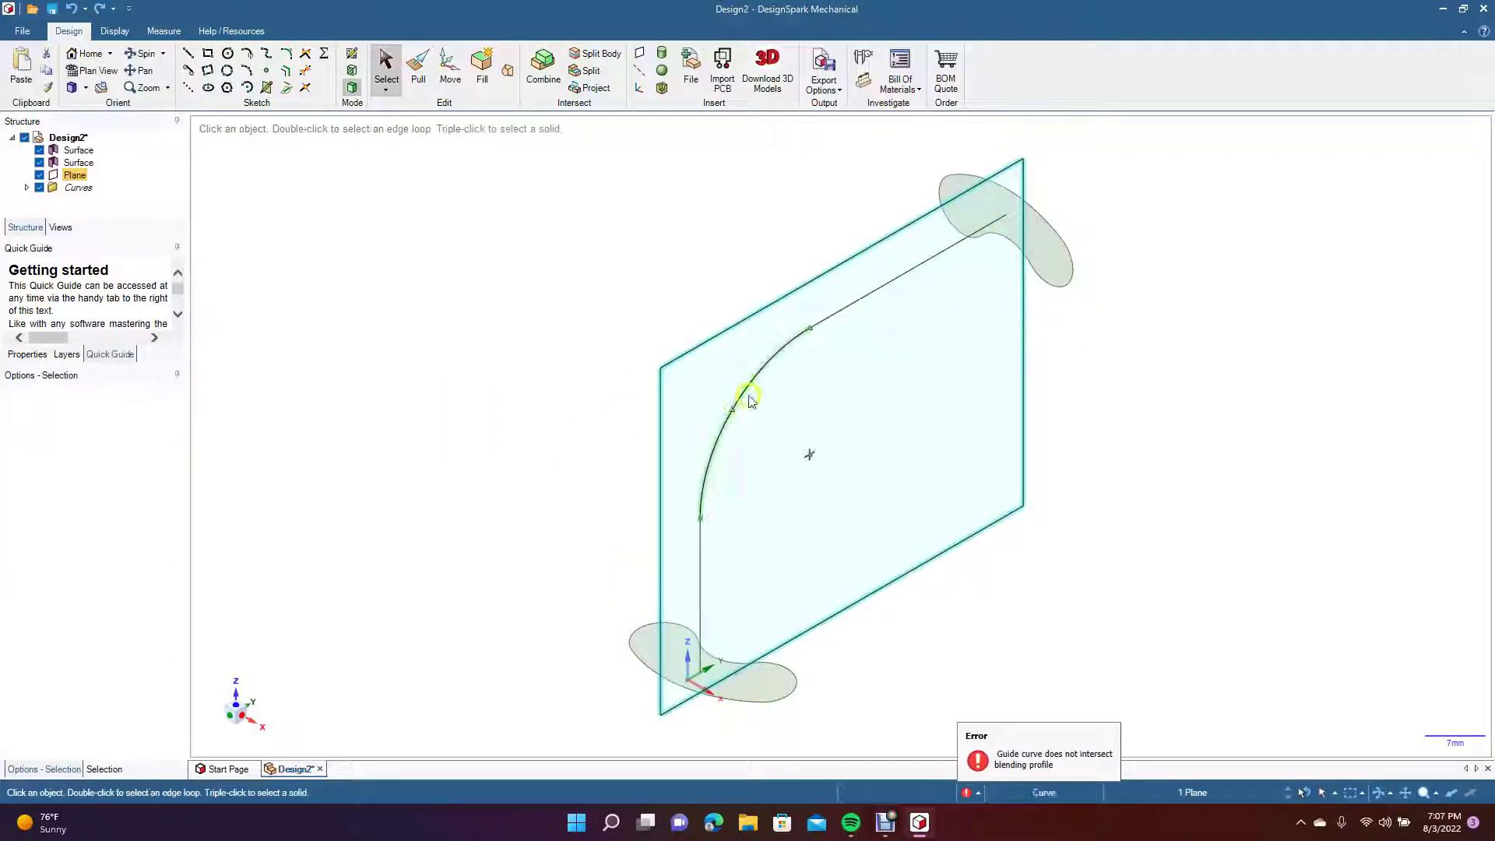
key("Delete")
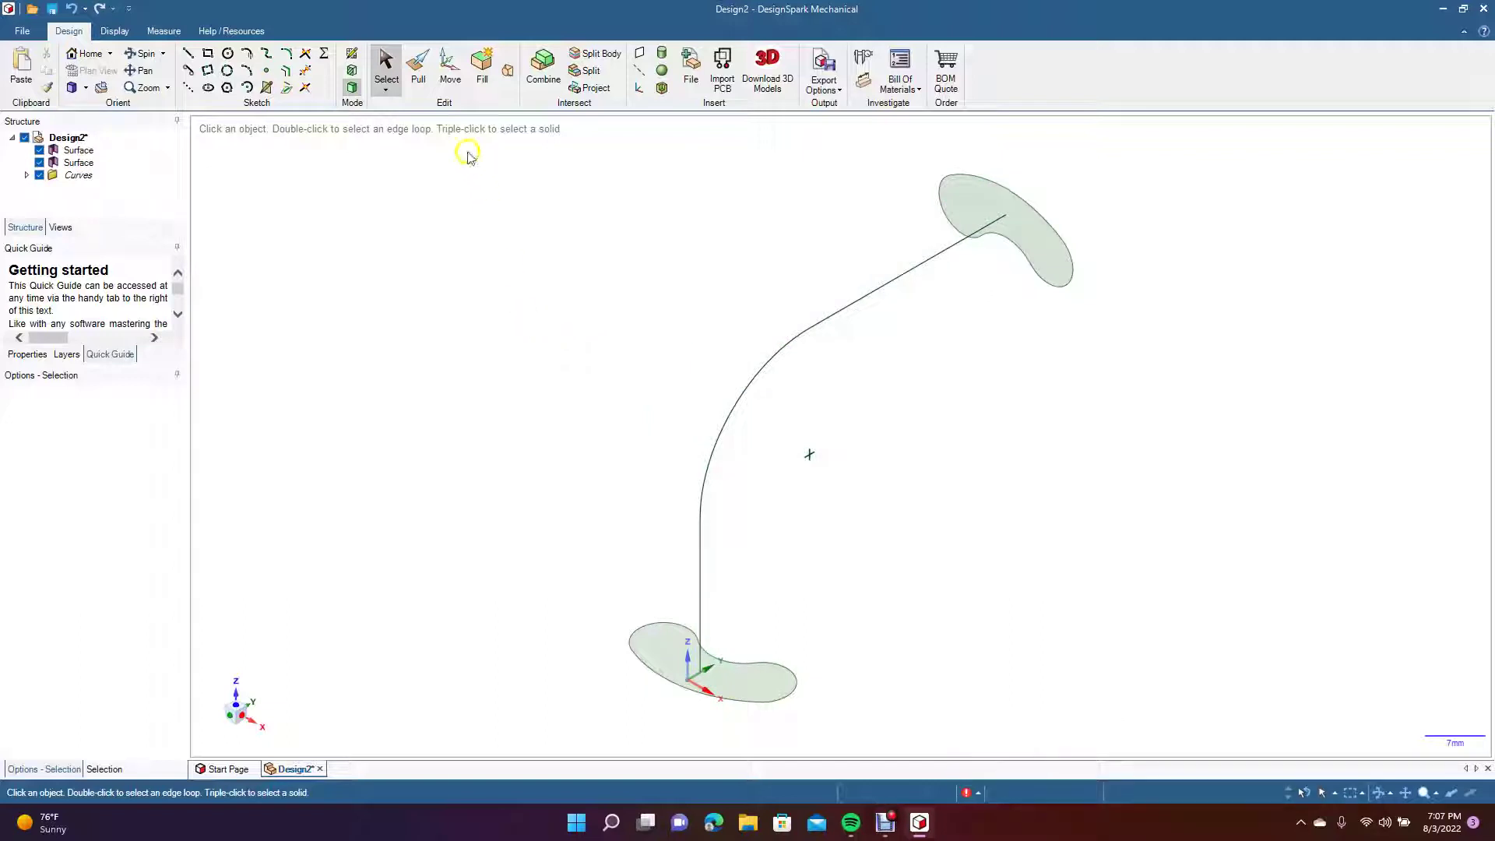
Step: Blend the long outer edges of both bean-shaped surfaces into a curved surface, using the sketched curve as centerline
left_click(660, 683)
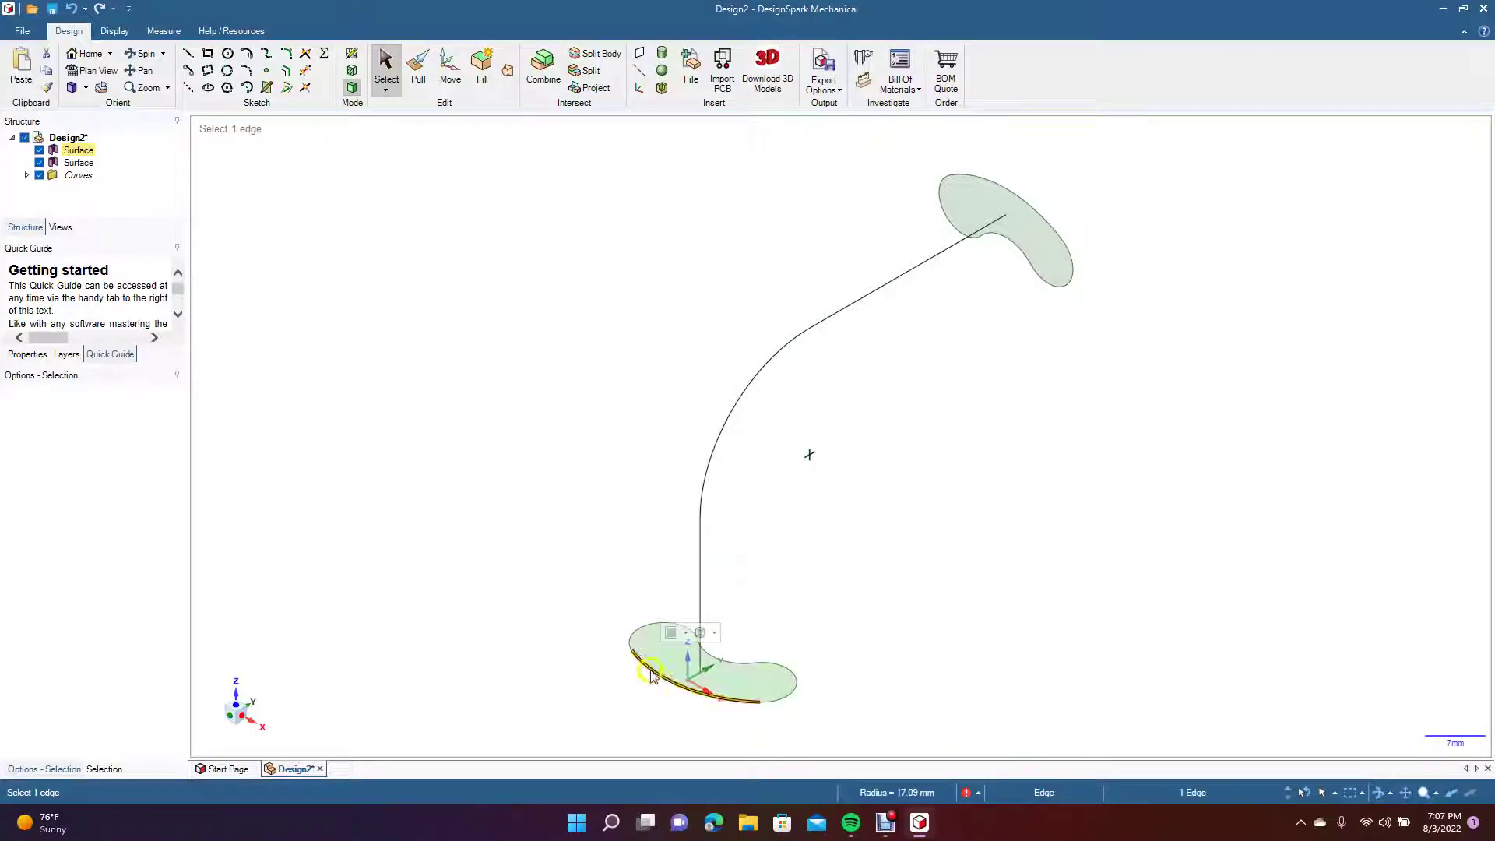
left_click(1009, 194, "ctrl")
left_click(496, 145)
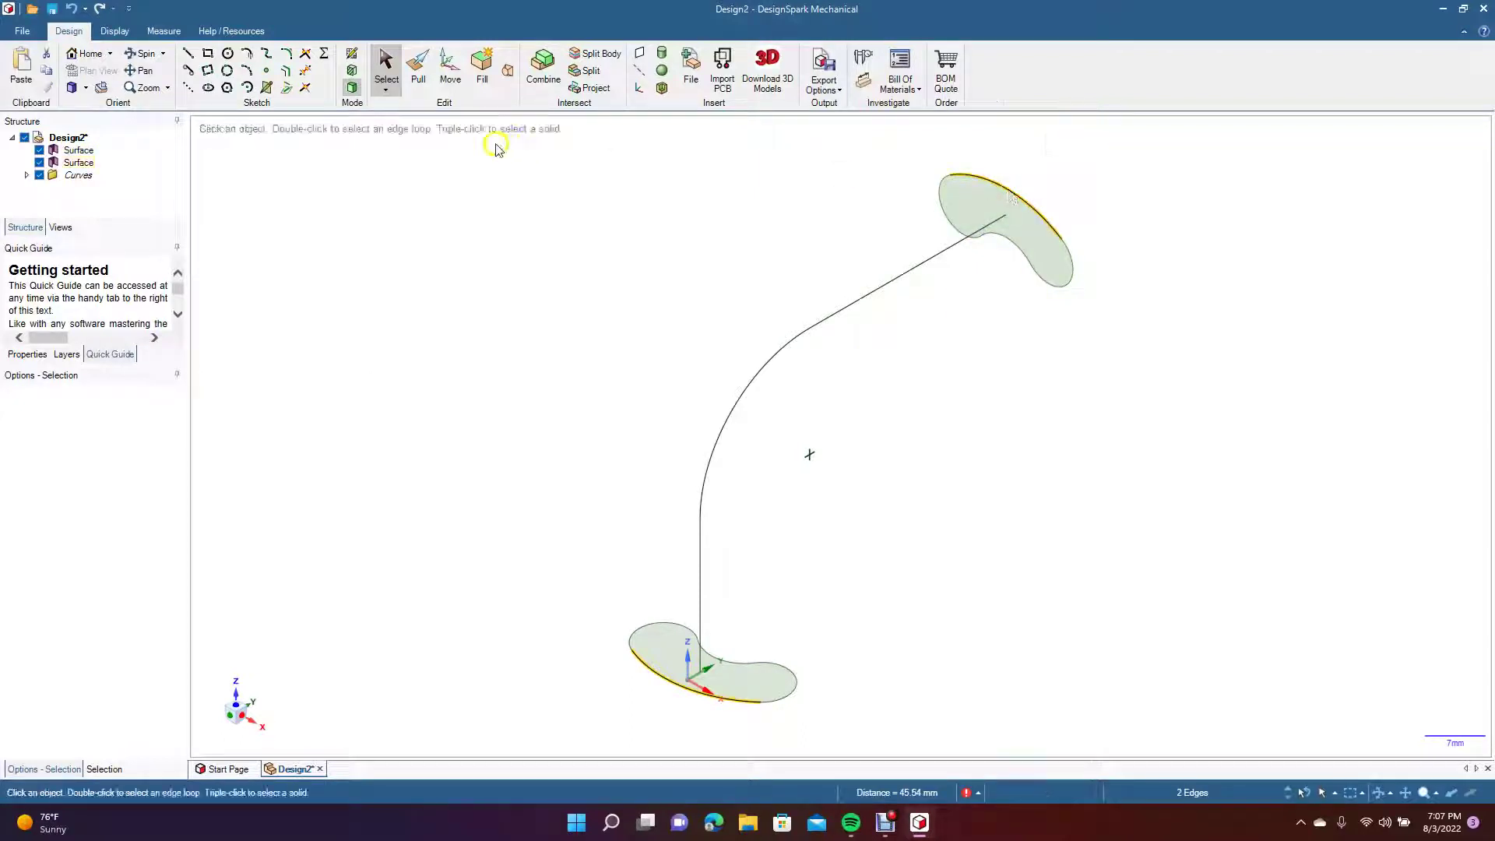
left_click(503, 81)
left_click(273, 310)
left_click(213, 253)
left_click(702, 635)
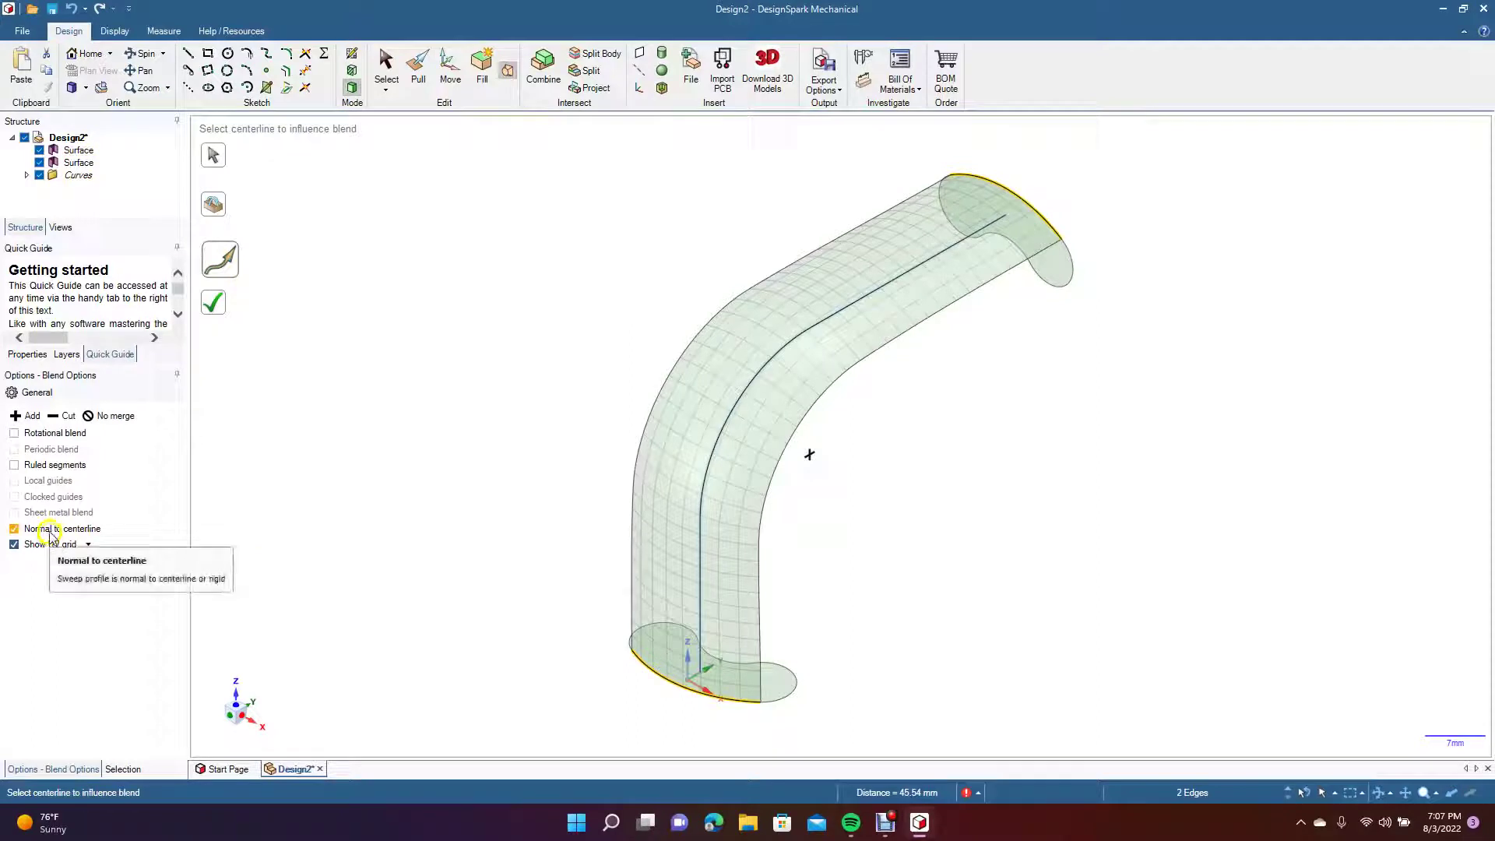
left_click(214, 302)
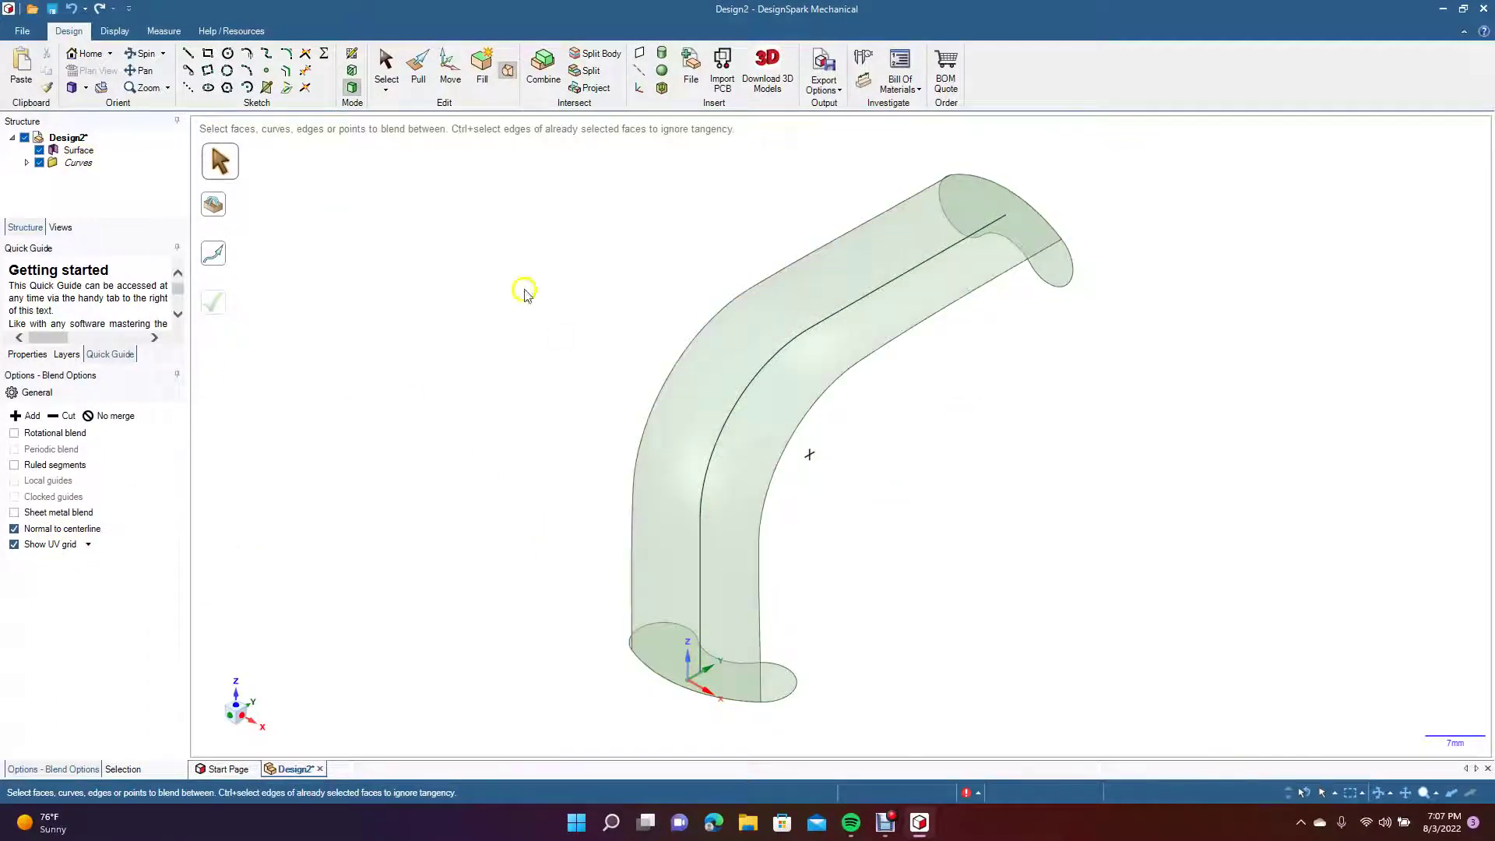
left_click(141, 57)
left_click_drag(436, 588, 150, 550)
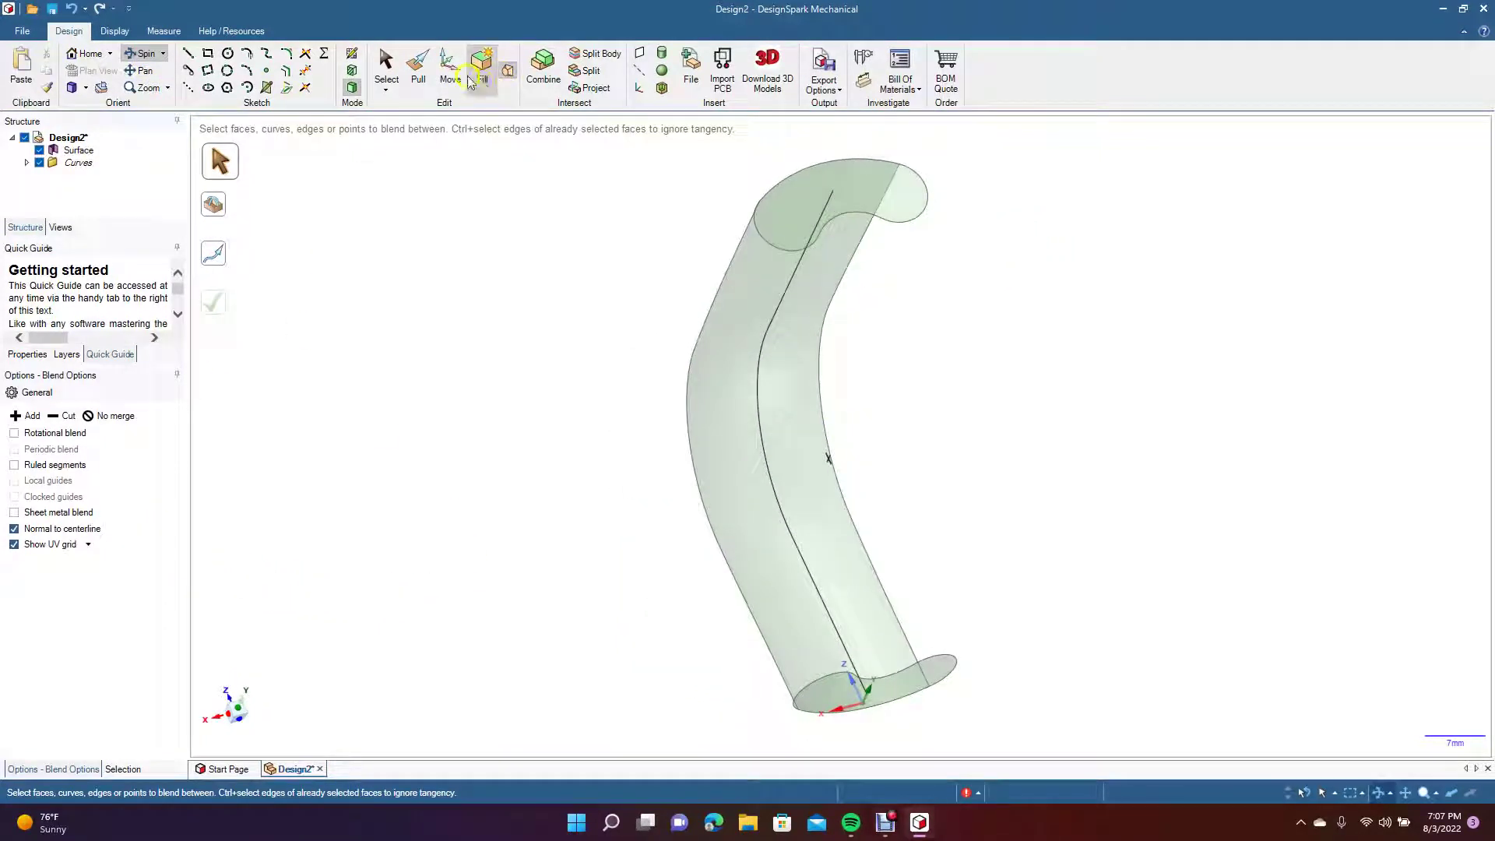
left_click(387, 67)
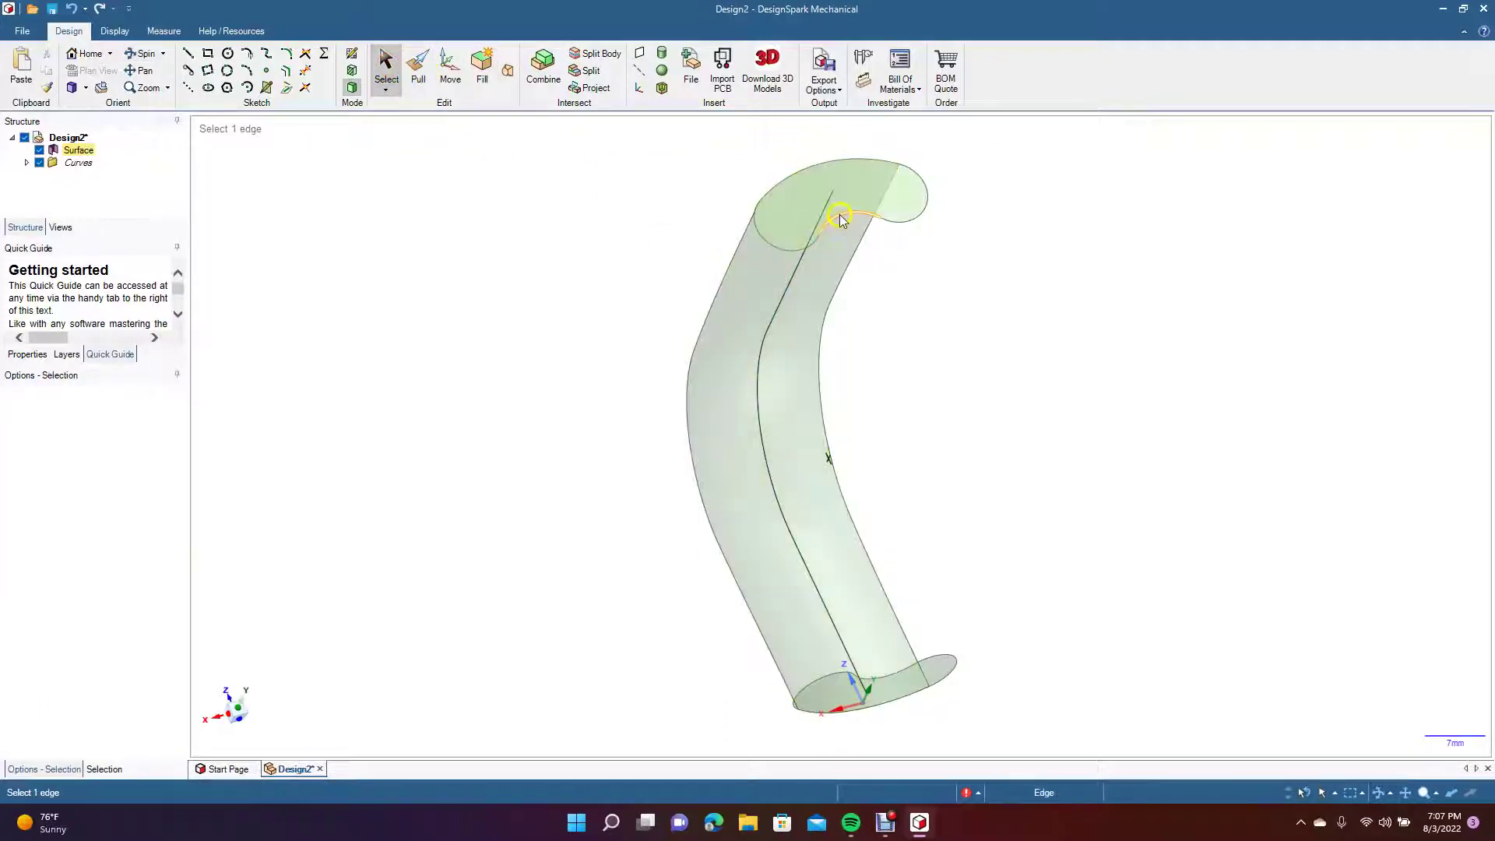